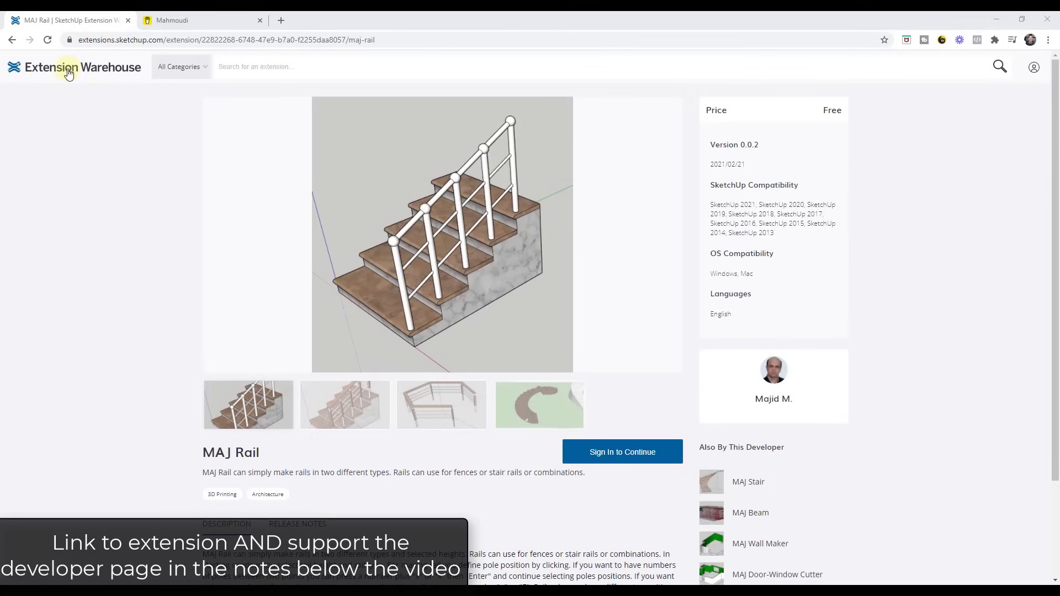
Switch to SketchUp, search the Extension Warehouse for "maj rail" and open the MAJ Rail extension page
{"action": "left_click", "coordinate": [996, 19]}
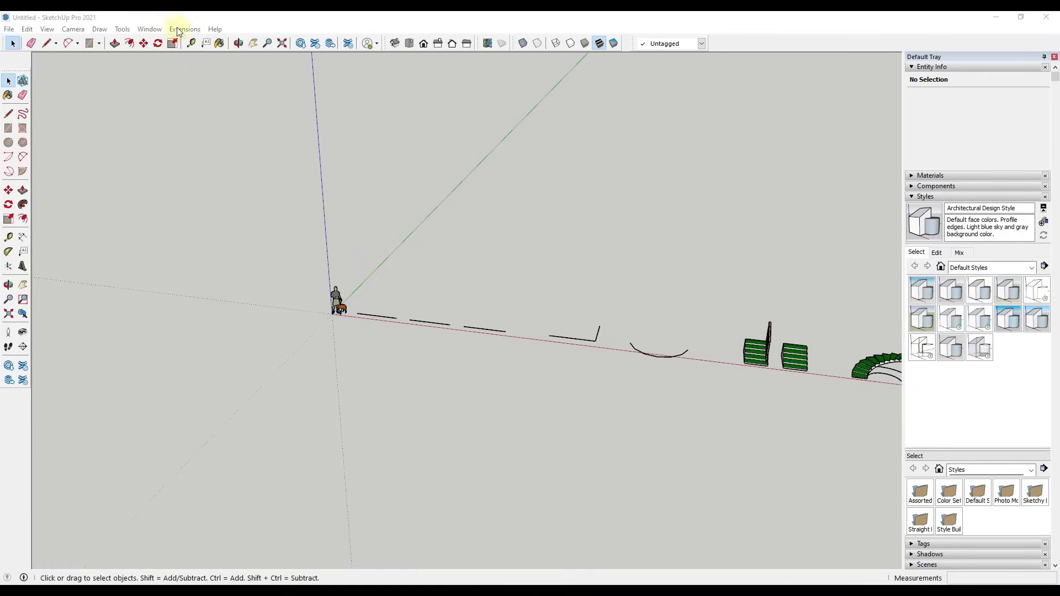
{"action": "left_click", "coordinate": [149, 29]}
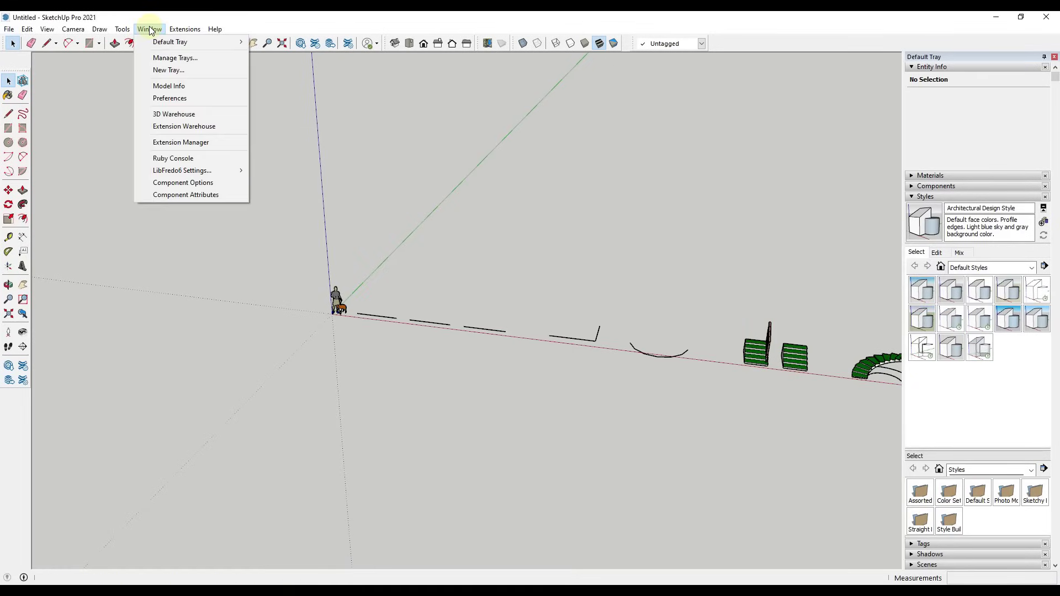
{"action": "left_click", "coordinate": [178, 126]}
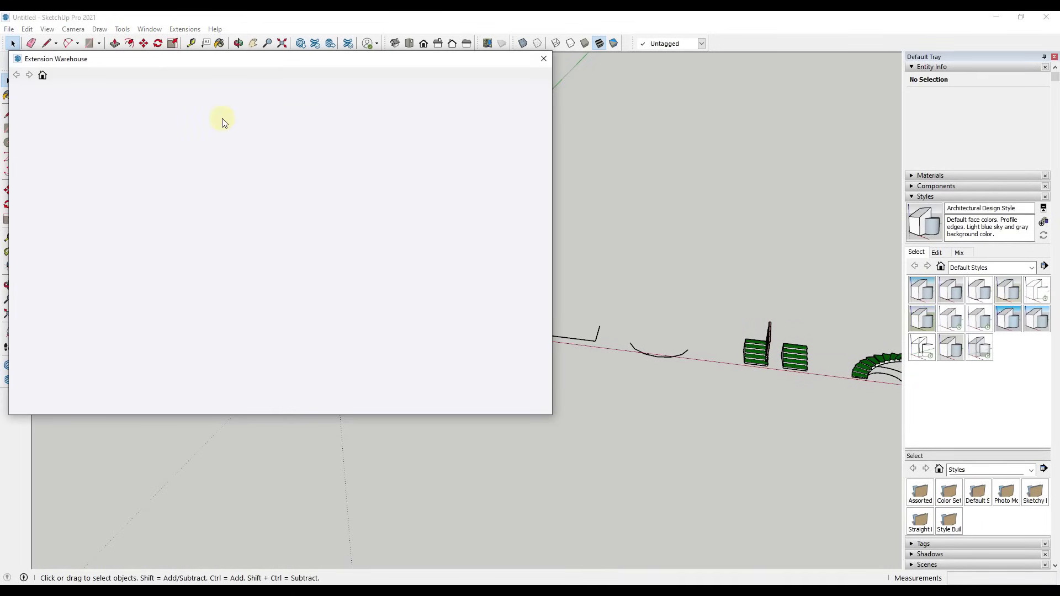
{"action": "left_click", "coordinate": [254, 98]}
{"action": "type", "text": "maj rail"}
{"action": "key", "text": "Return"}
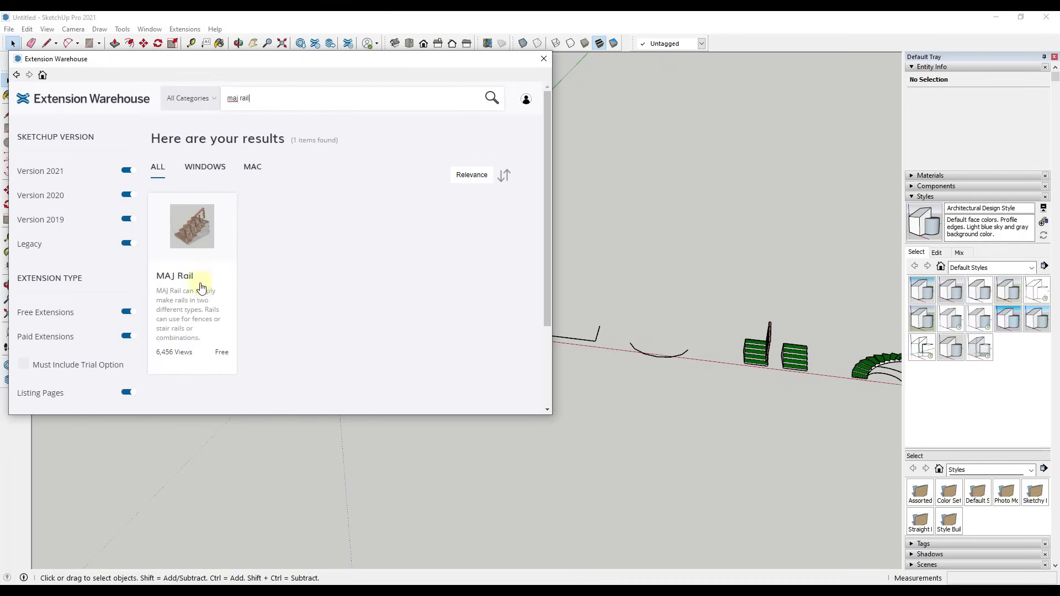
{"action": "left_click", "coordinate": [191, 235]}
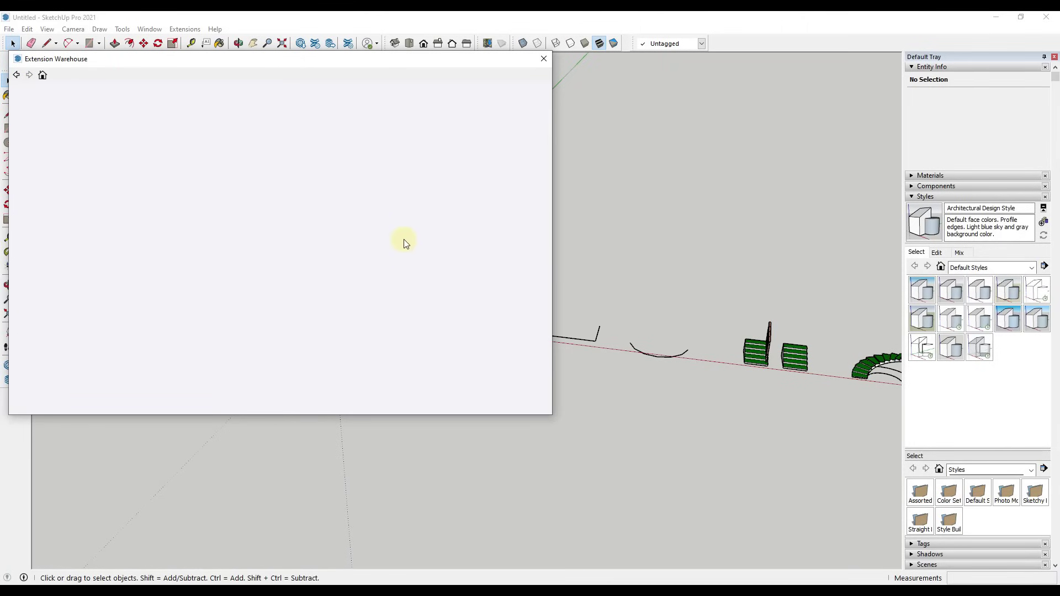
Review the MAJ Rail description, highlight its donation link and close the Extension Warehouse
{"action": "scroll", "coordinate": [342, 177], "scroll_direction": "down", "scroll_amount": 8}
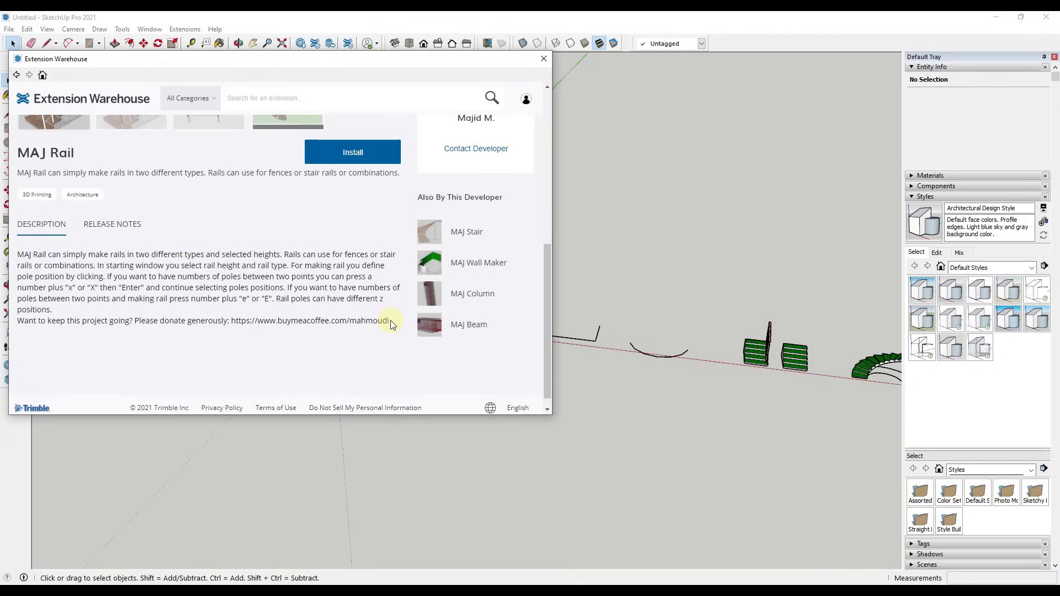
{"action": "left_click_drag", "start_coordinate": [389, 321], "coordinate": [233, 321]}
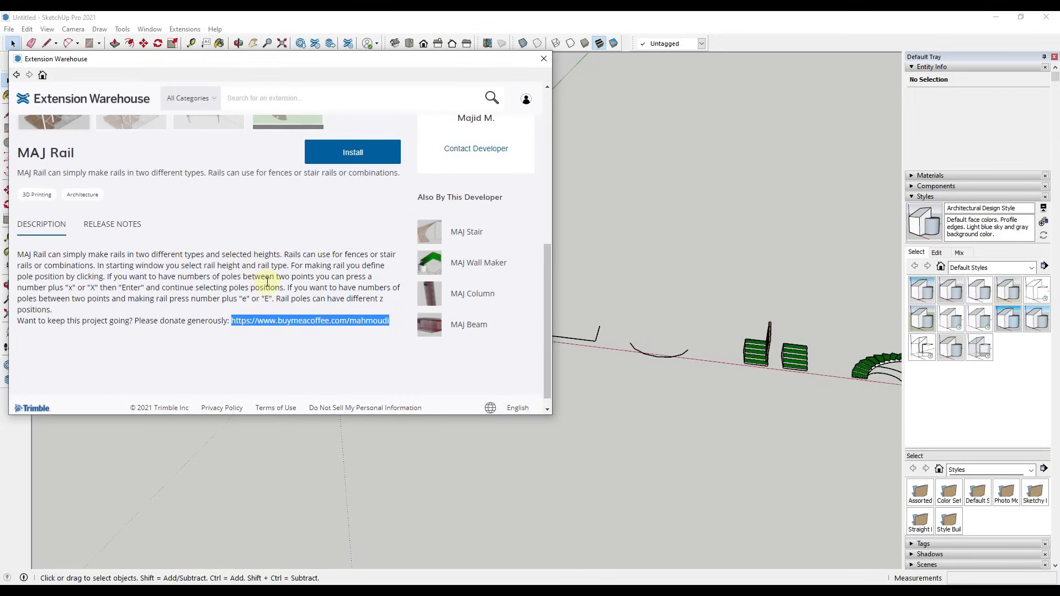
{"action": "scroll", "coordinate": [268, 283], "scroll_direction": "up", "scroll_amount": 1}
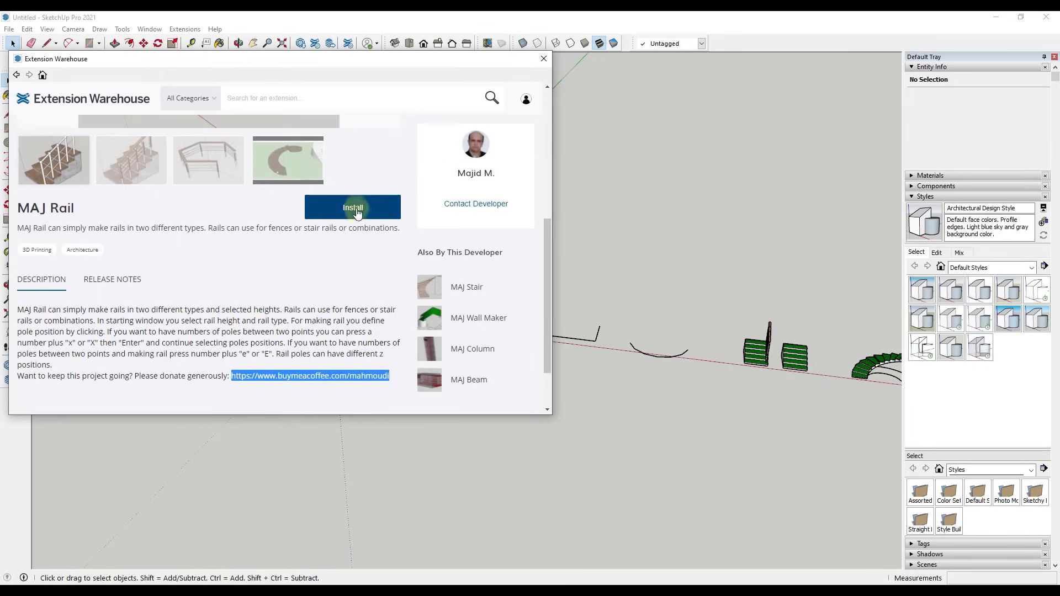
{"action": "left_click", "coordinate": [541, 58]}
Open the MajRail settings near the row of lines by the figure and set the perpendicular offset to 0
{"action": "middle_click_drag", "start_coordinate": [603, 339], "coordinate": [524, 292]}
{"action": "key", "text": "space"}
{"action": "scroll", "coordinate": [484, 301], "scroll_direction": "up", "scroll_amount": 10}
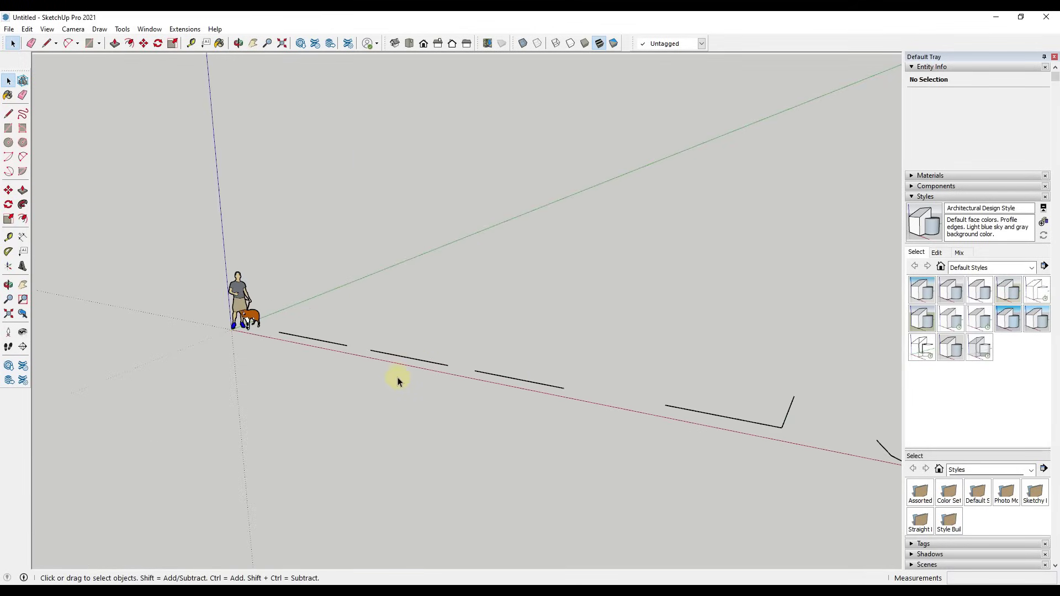
{"action": "scroll", "coordinate": [263, 213], "scroll_direction": "up", "scroll_amount": 2}
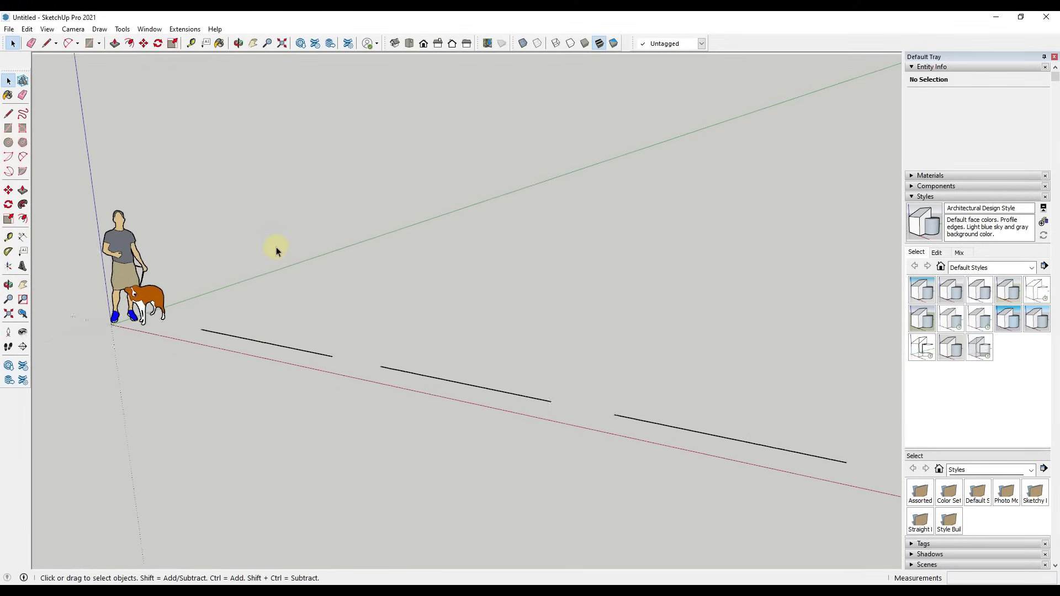
{"action": "scroll", "coordinate": [331, 254], "scroll_direction": "down", "scroll_amount": 2}
{"action": "left_click", "coordinate": [182, 29]}
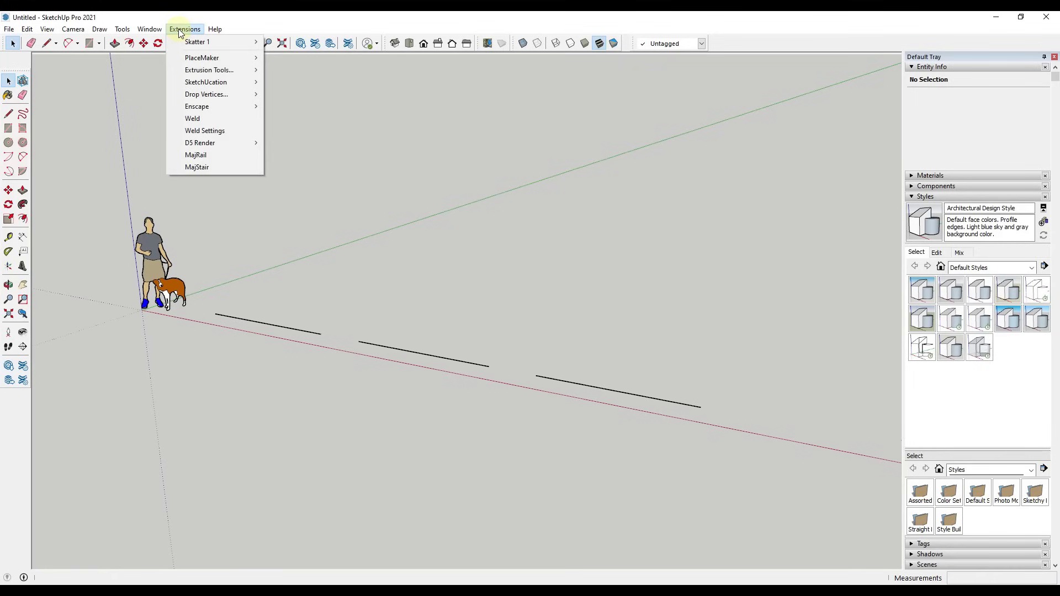
{"action": "left_click", "coordinate": [210, 157]}
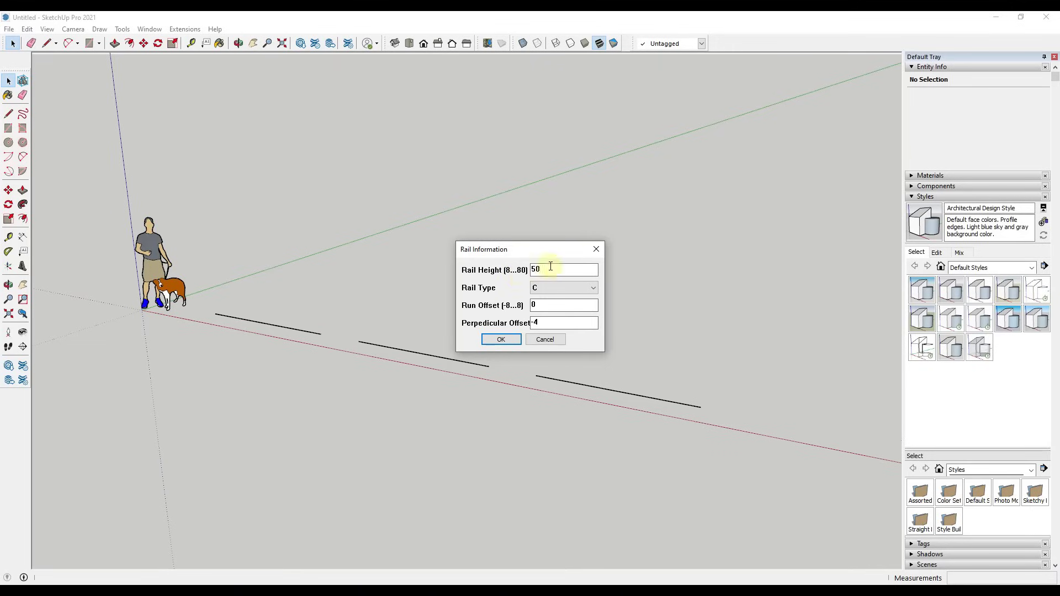
{"action": "left_click", "coordinate": [558, 289]}
{"action": "double_click", "coordinate": [555, 324]}
{"action": "type", "text": "0"}
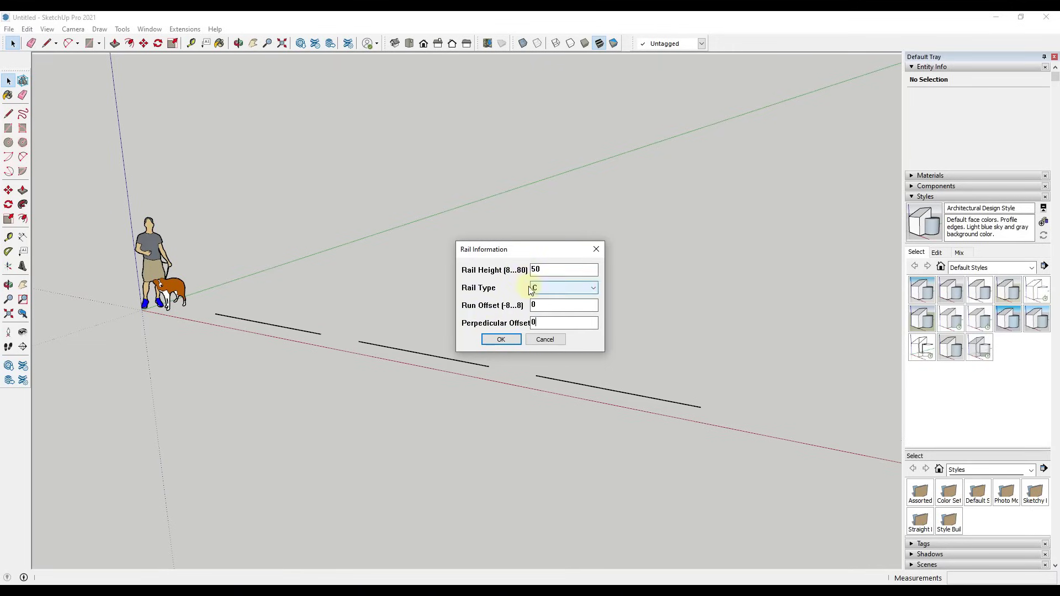
Set the rail type to A and accept the rail settings and placement instructions
{"action": "left_click", "coordinate": [551, 289]}
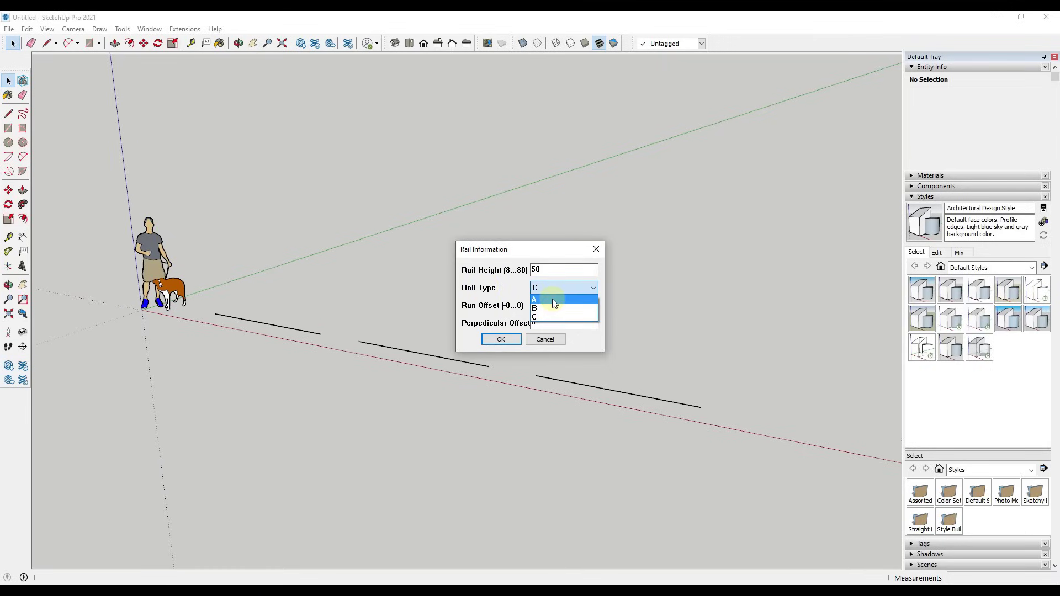
{"action": "left_click", "coordinate": [503, 286]}
{"action": "left_click", "coordinate": [552, 287]}
{"action": "left_click", "coordinate": [549, 301]}
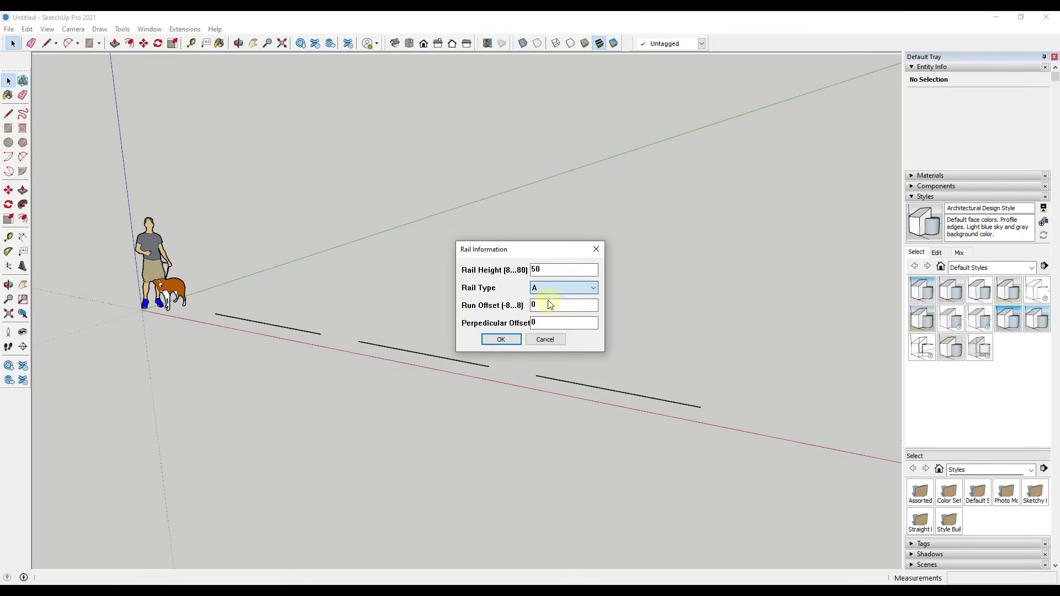
{"action": "left_click", "coordinate": [500, 340]}
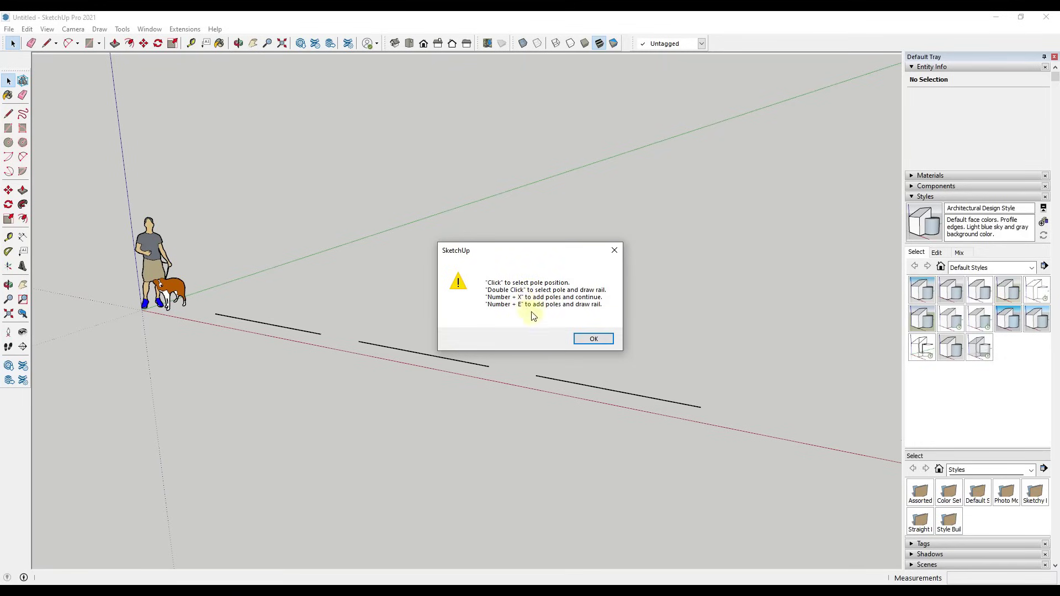
{"action": "left_click", "coordinate": [592, 340]}
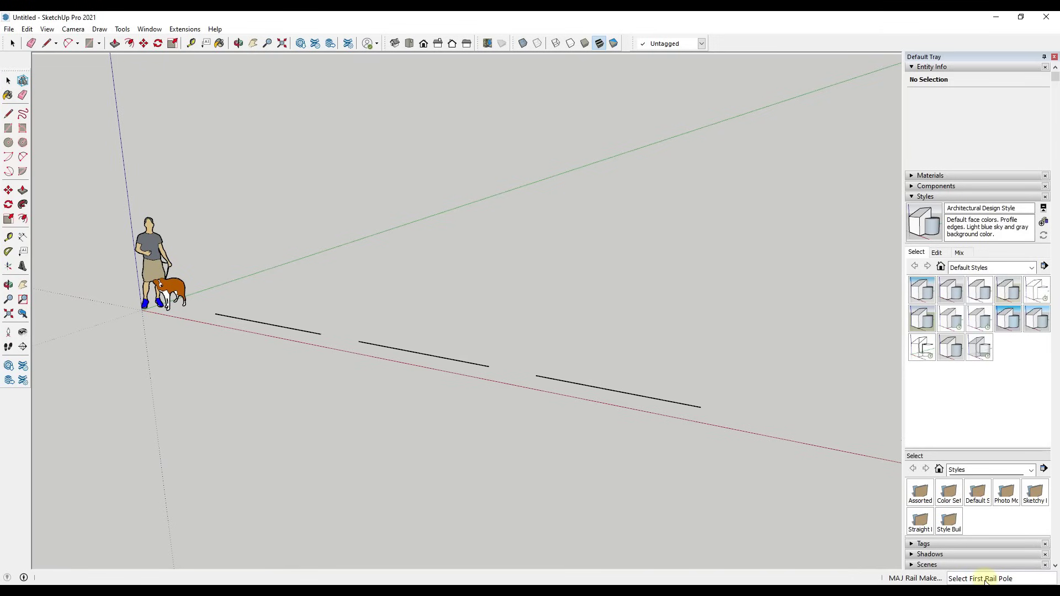
Draw a two-pole rail along the line nearest the figure, from one endpoint to the other
{"action": "scroll", "coordinate": [188, 304], "scroll_direction": "up", "scroll_amount": 4}
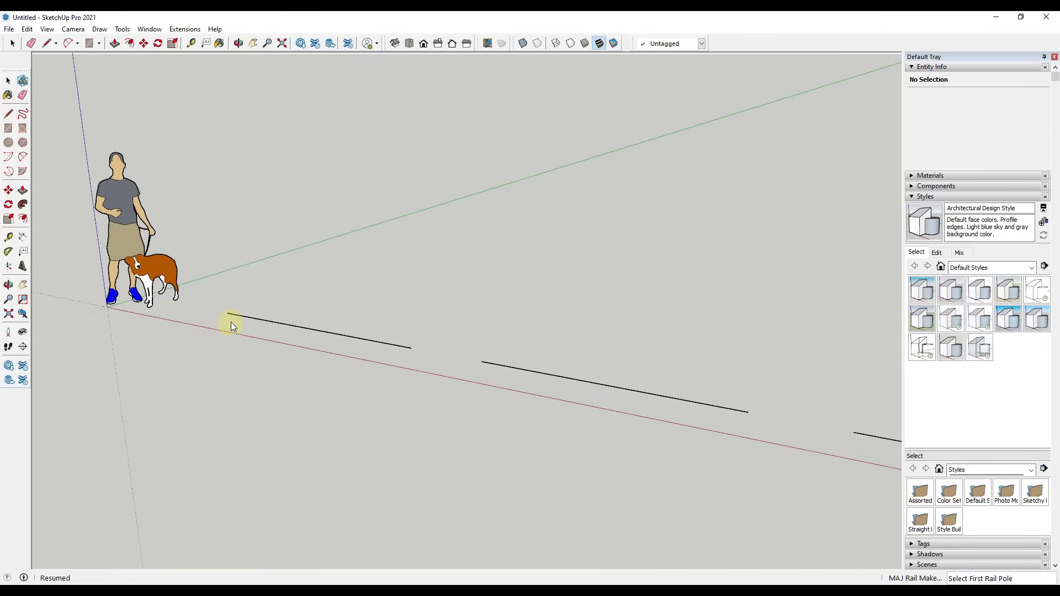
{"action": "left_click", "coordinate": [227, 312]}
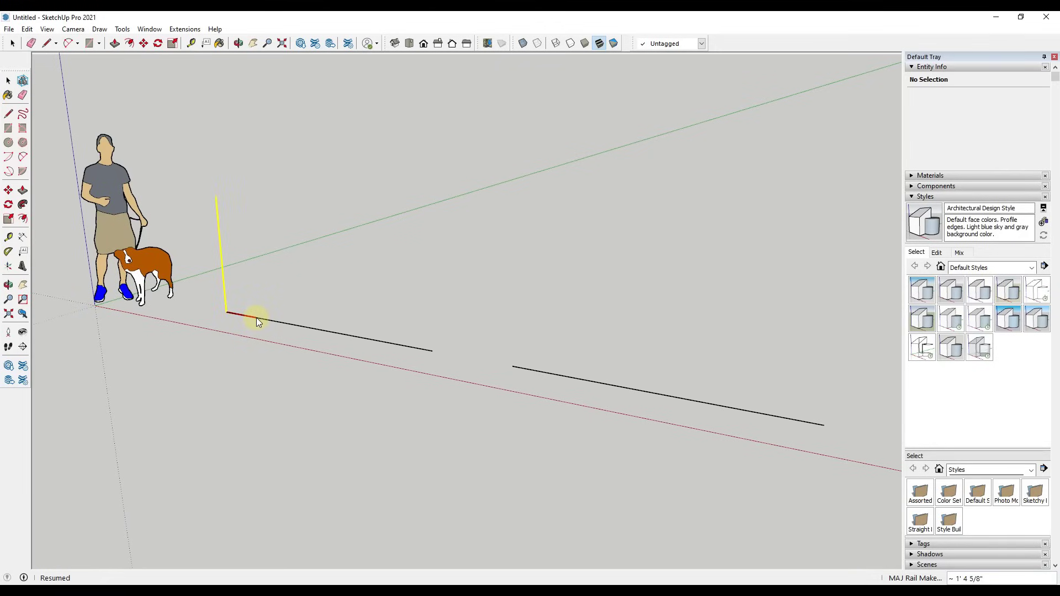
{"action": "left_click", "coordinate": [432, 350]}
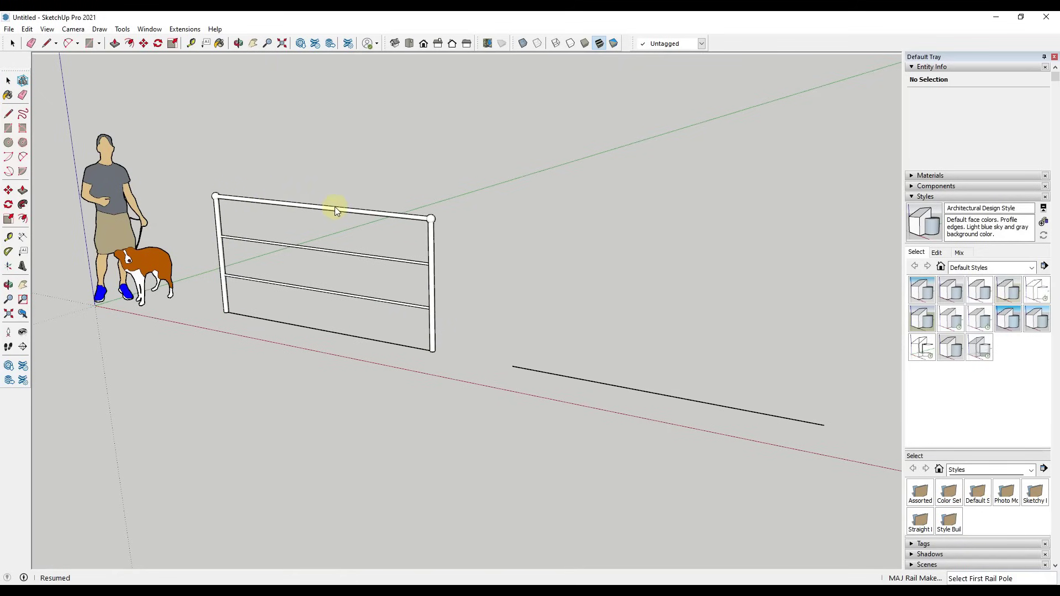
Delete the two-pole rail from the line nearest the figure
{"action": "key", "text": "space"}
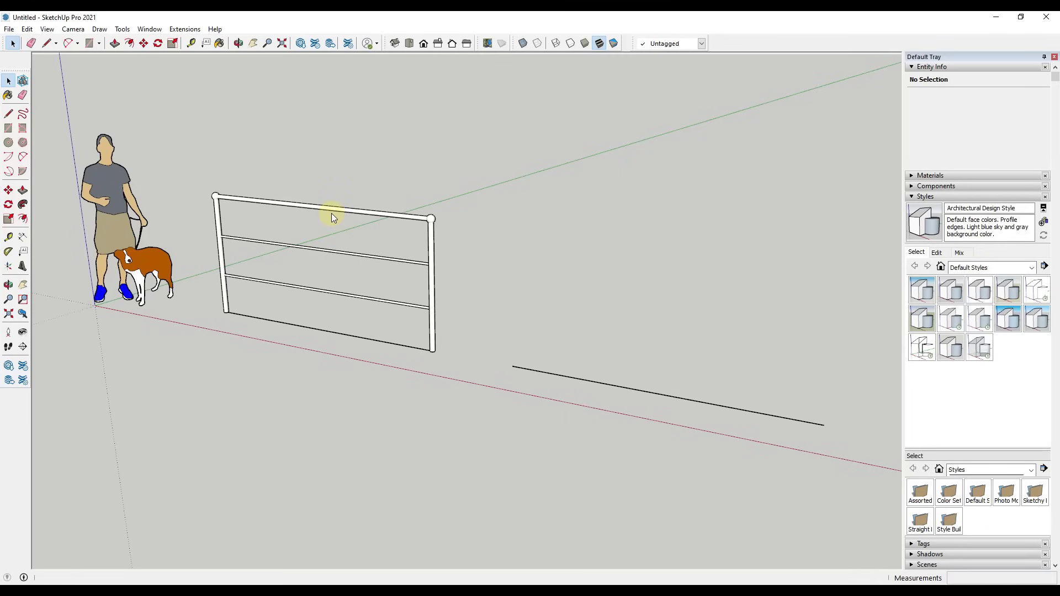
{"action": "left_click", "coordinate": [331, 213]}
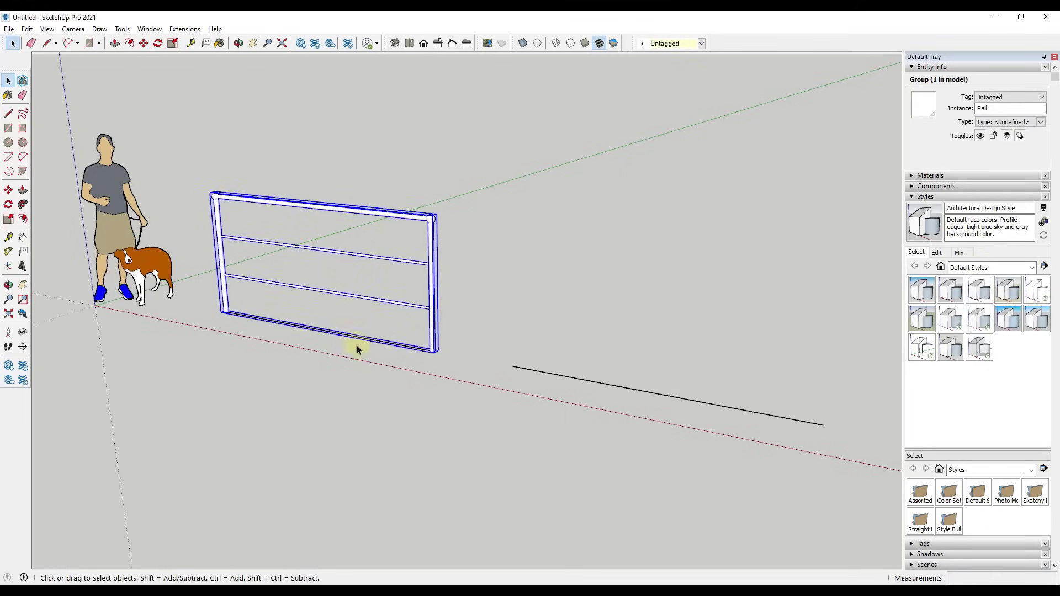
{"action": "key", "text": "Delete"}
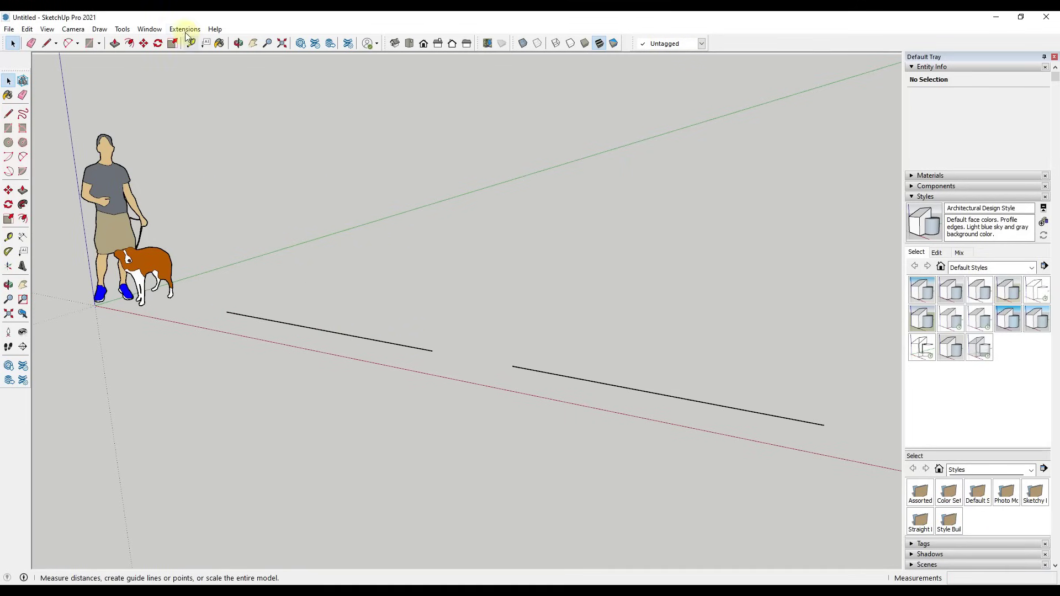
Draw a type A MajRail rail between the endpoints of the line nearest the figure, using 4x for the intermediate poles
{"action": "left_click", "coordinate": [185, 29]}
{"action": "left_click", "coordinate": [203, 157]}
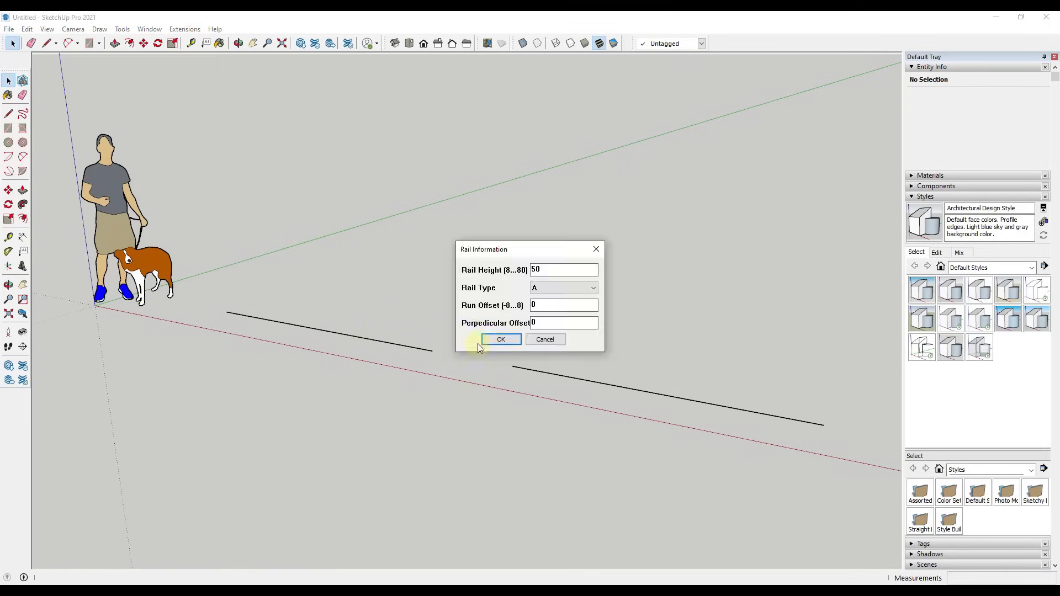
{"action": "left_click", "coordinate": [499, 340]}
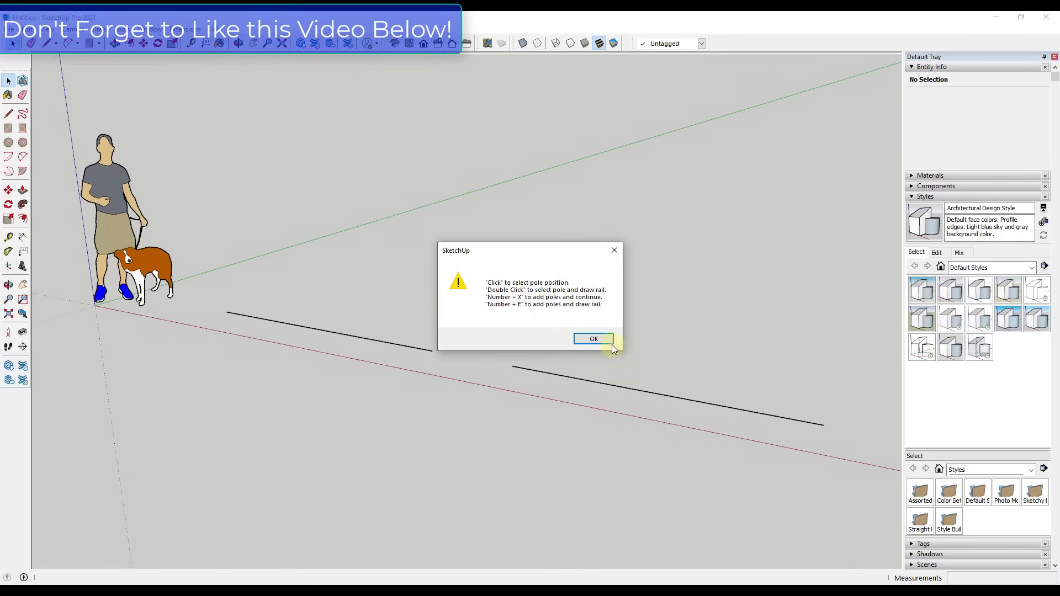
{"action": "left_click", "coordinate": [595, 339]}
{"action": "left_click", "coordinate": [226, 312]}
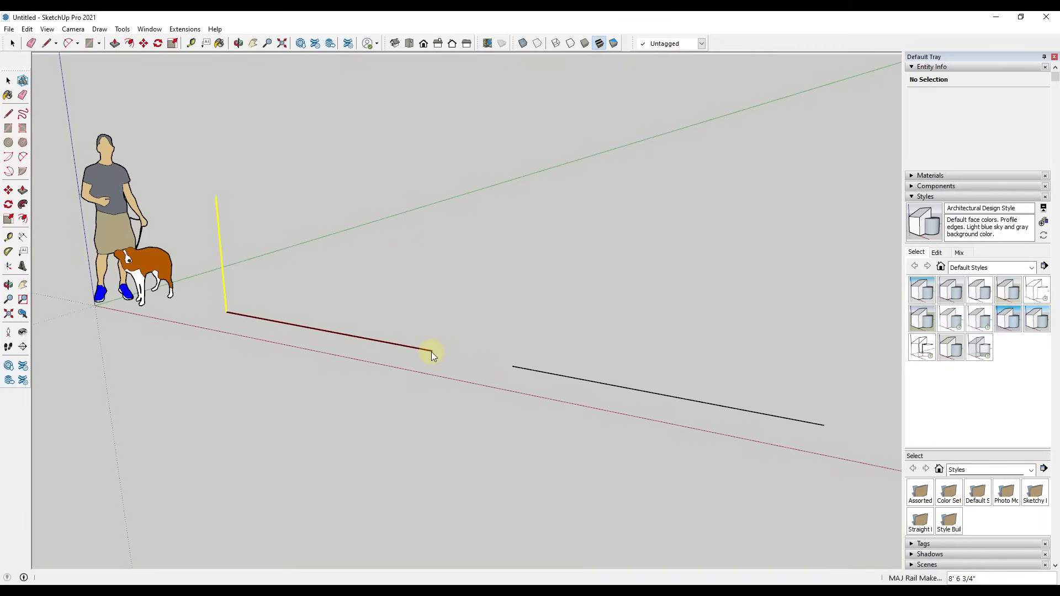
{"action": "type", "text": "4x"}
{"action": "key", "text": "Return"}
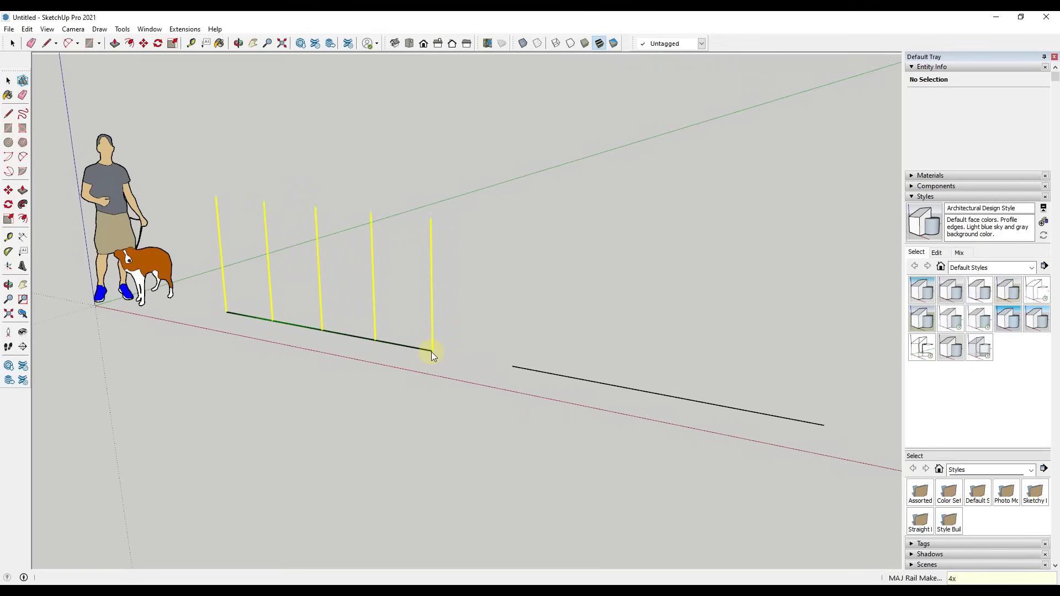
{"action": "left_click", "coordinate": [431, 350]}
{"action": "key", "text": "Escape"}
{"action": "left_click", "coordinate": [431, 350]}
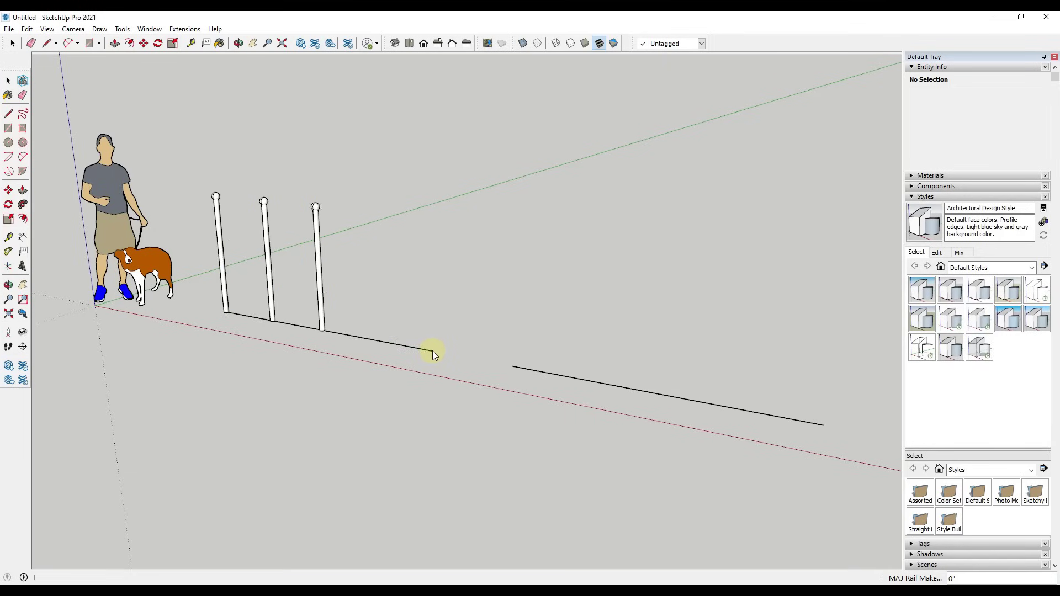
Inspect the multi-pole rail up close and delete it from the line
{"action": "middle_click_drag", "start_coordinate": [475, 253], "coordinate": [348, 239]}
{"action": "scroll", "coordinate": [355, 225], "scroll_direction": "up", "scroll_amount": 4}
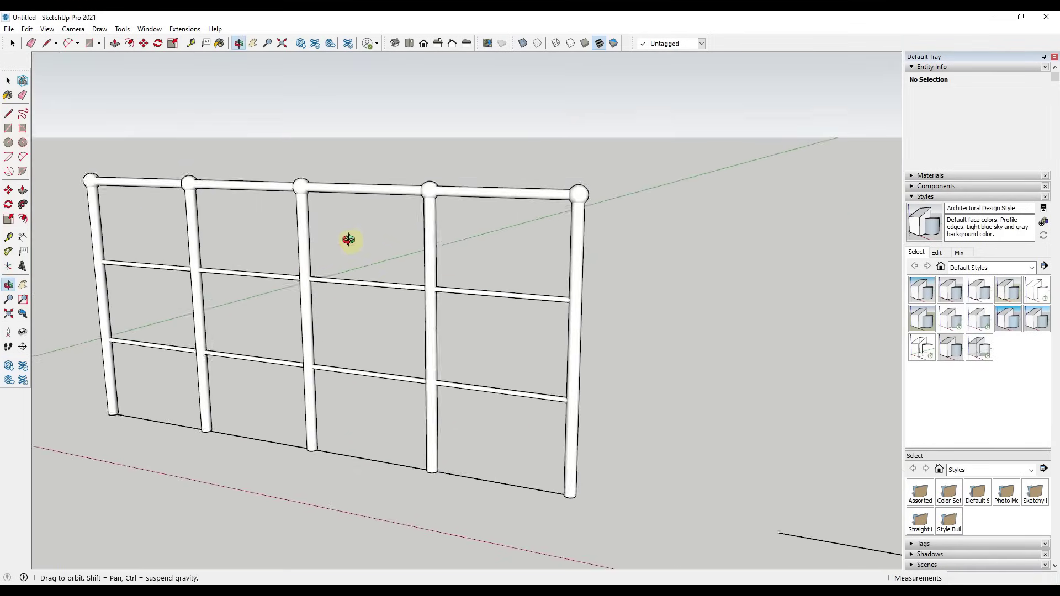
{"action": "scroll", "coordinate": [348, 239], "scroll_direction": "down", "scroll_amount": 4}
{"action": "middle_click_drag", "start_coordinate": [425, 260], "coordinate": [456, 228]}
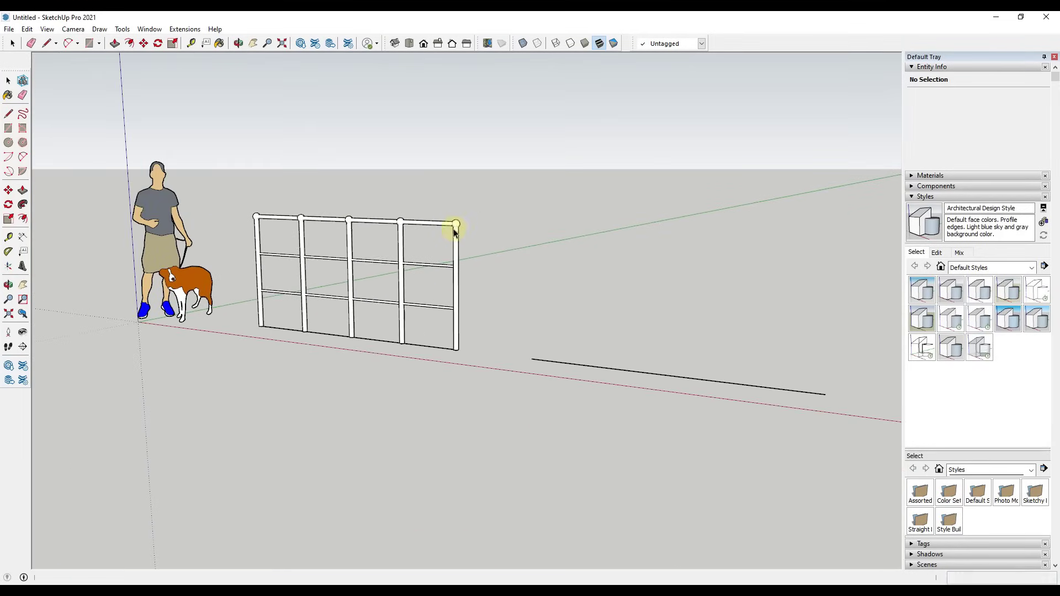
{"action": "key", "text": "space"}
{"action": "left_click", "coordinate": [456, 229]}
{"action": "key", "text": "Delete"}
{"action": "left_click", "coordinate": [385, 275]}
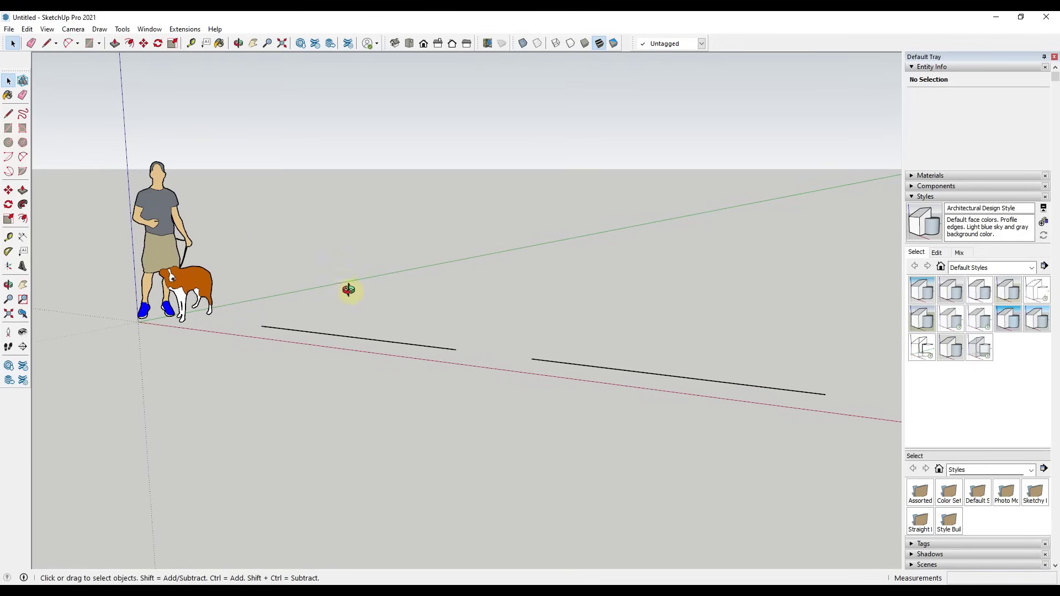
Draw a type A MajRail rail in four equal bays between the endpoints of the line nearest the figure
{"action": "middle_click_drag", "start_coordinate": [348, 289], "coordinate": [331, 259]}
{"action": "left_click", "coordinate": [182, 29]}
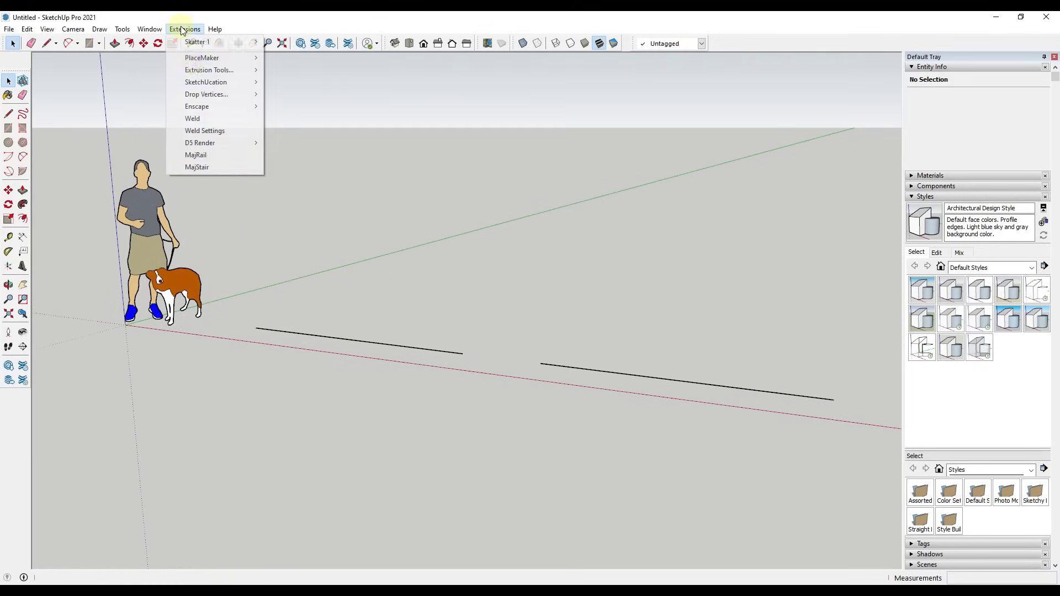
{"action": "left_click", "coordinate": [217, 154]}
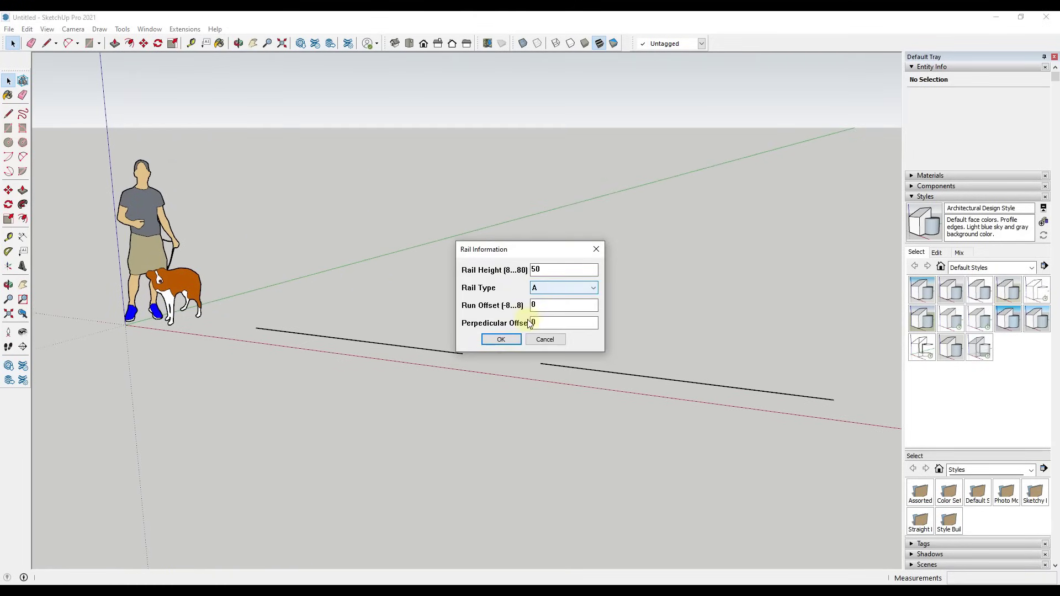
{"action": "left_click", "coordinate": [503, 338]}
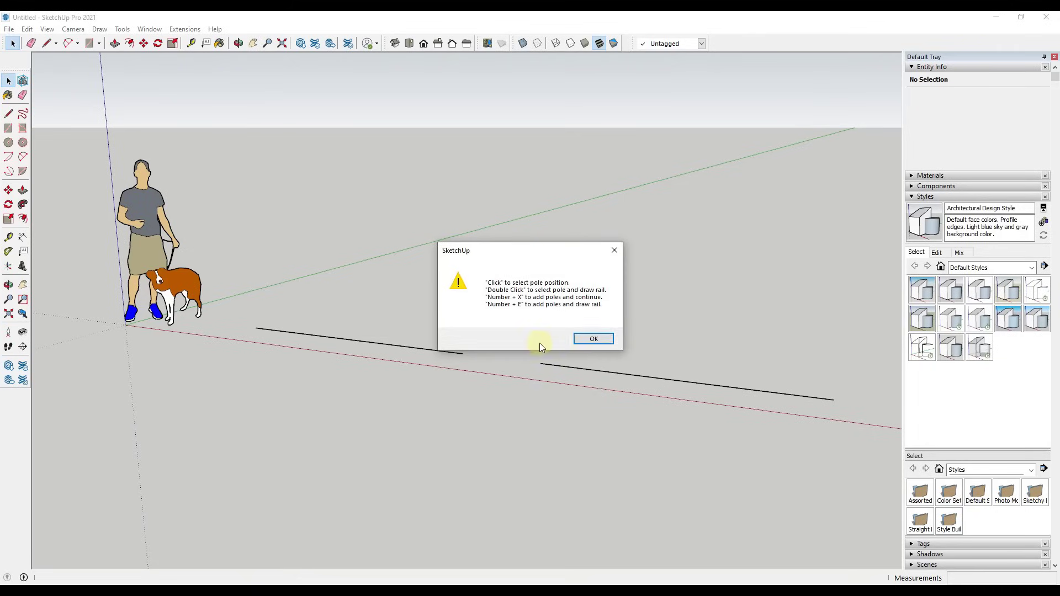
{"action": "left_click", "coordinate": [594, 339]}
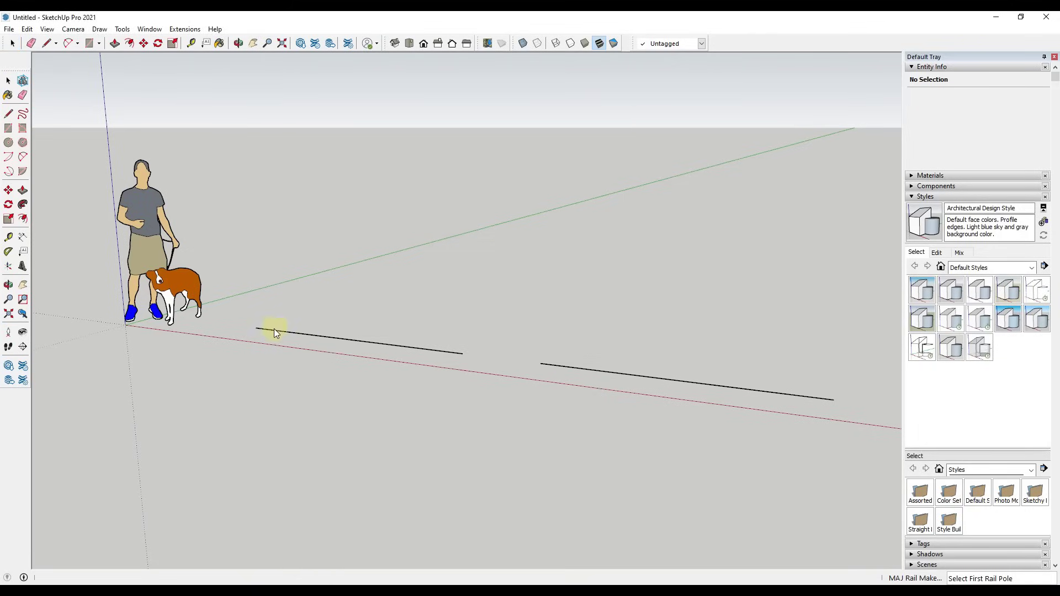
{"action": "left_click", "coordinate": [256, 329]}
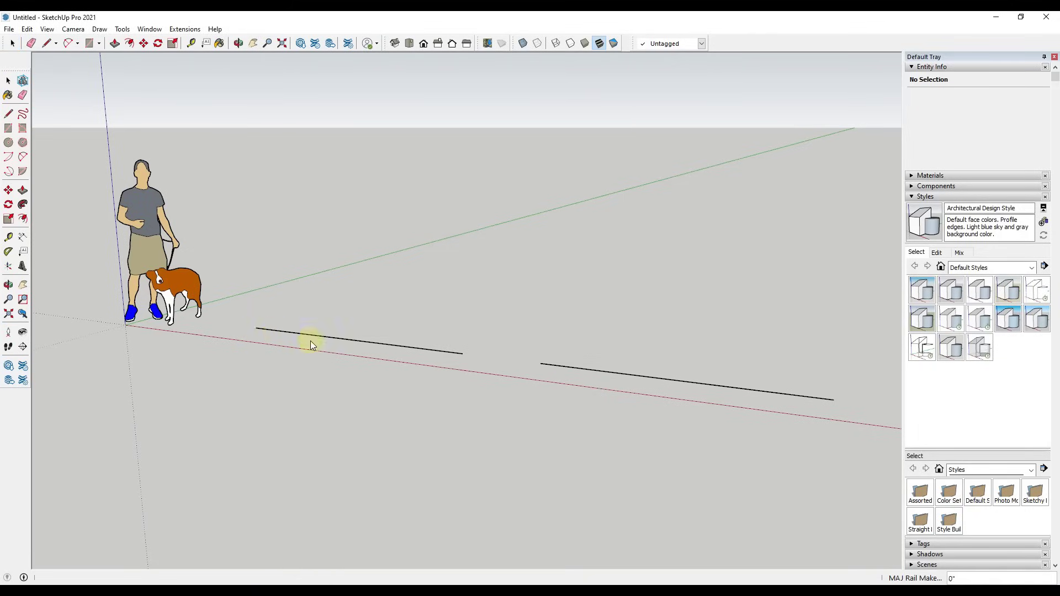
{"action": "left_click", "coordinate": [462, 354]}
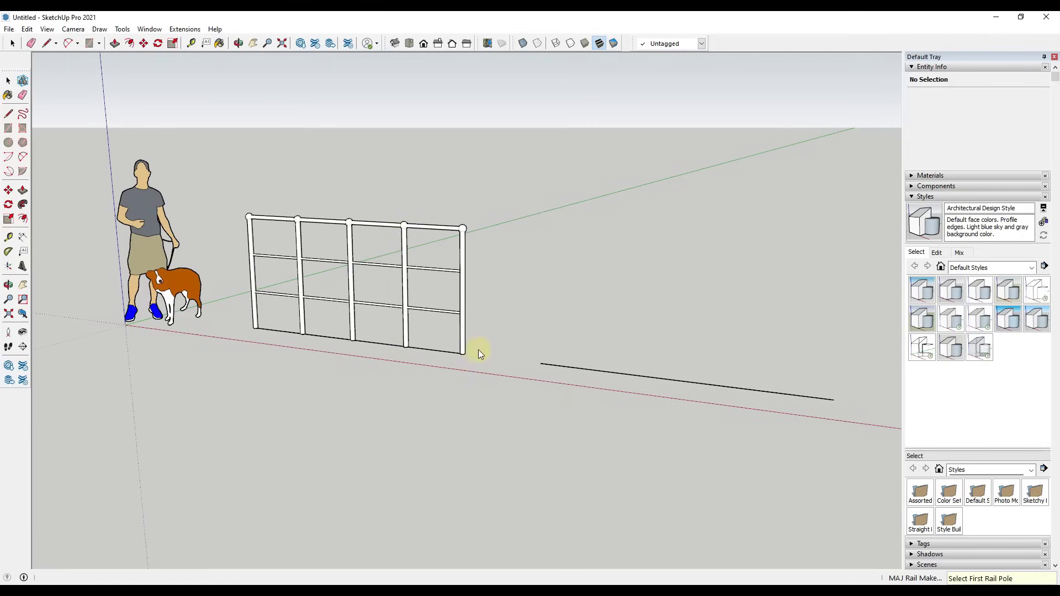
Draw a freestanding type A rail about 19' 3" long on the open ground beside the first rail, using 6e for the poles
{"action": "middle_click_drag", "start_coordinate": [449, 276], "coordinate": [353, 287]}
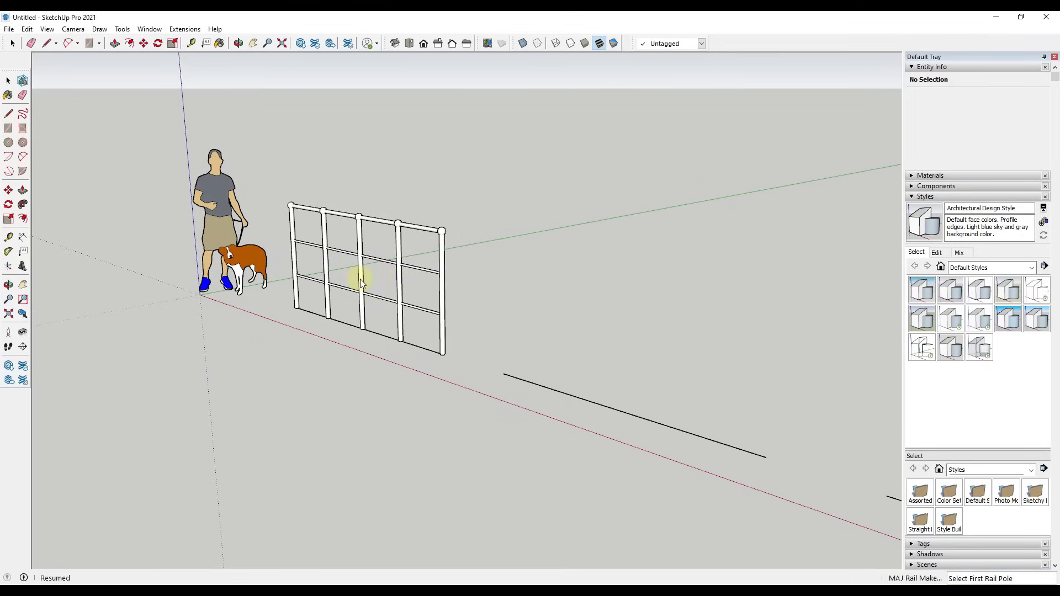
{"action": "scroll", "coordinate": [445, 320], "scroll_direction": "up", "scroll_amount": 5}
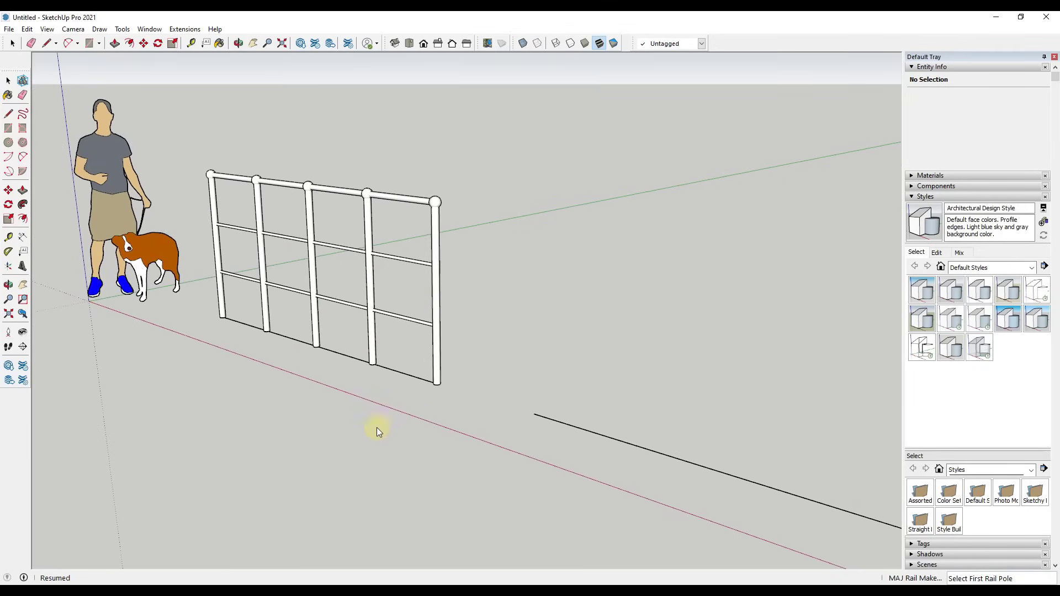
{"action": "left_click", "coordinate": [510, 356]}
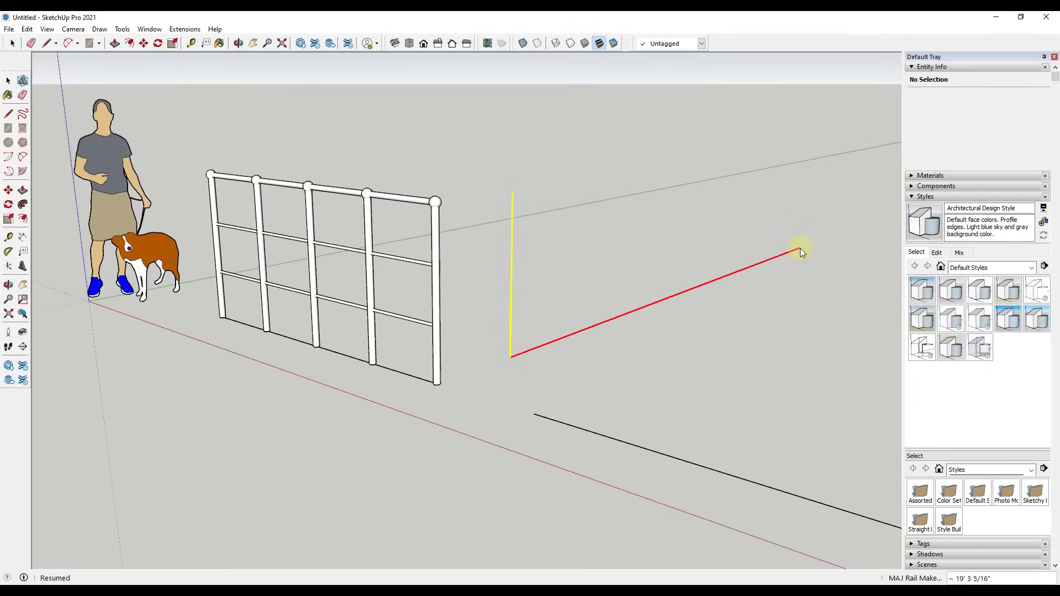
{"action": "type", "text": "6e"}
{"action": "key", "text": "Return"}
Delete the freestanding rail from the open ground
{"action": "key", "text": "space"}
{"action": "left_click", "coordinate": [646, 218]}
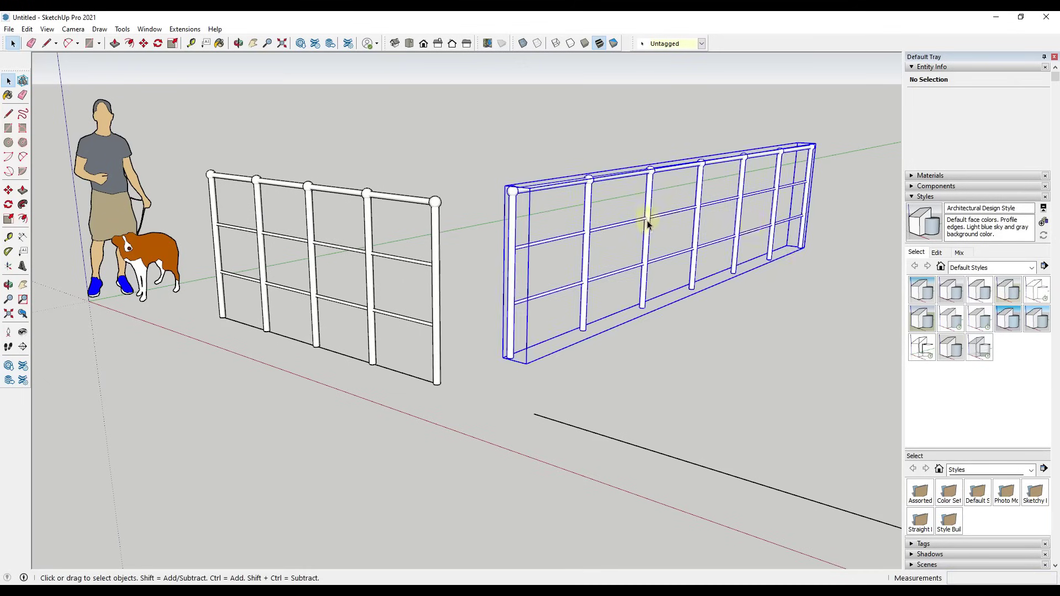
{"action": "key", "text": "Delete"}
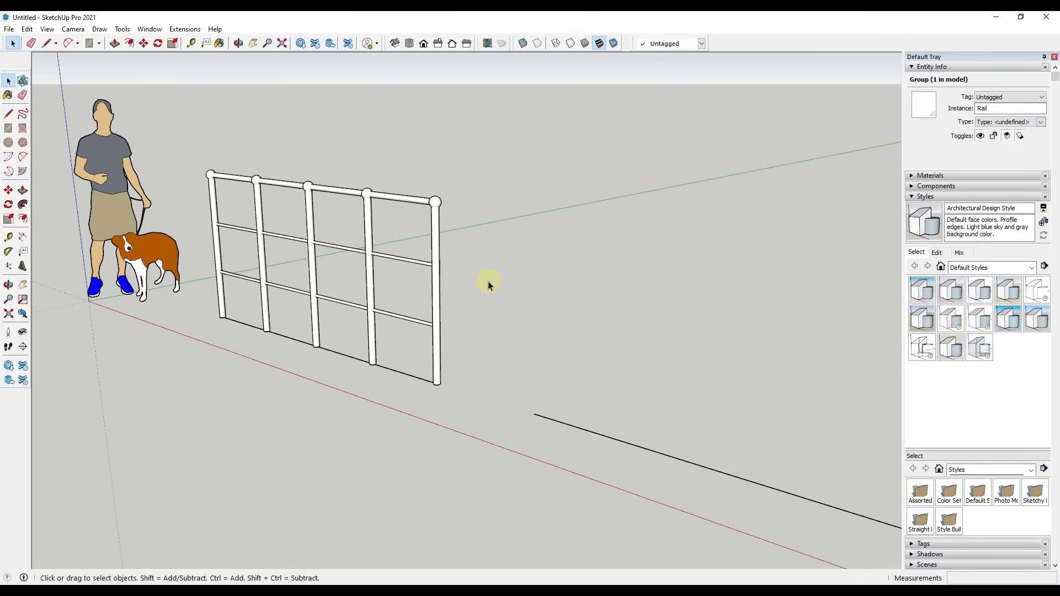
Draw a type B MajRail rail in four equal bays between the endpoints of the second straight line
{"action": "left_click", "coordinate": [436, 258]}
{"action": "scroll", "coordinate": [433, 255], "scroll_direction": "down", "scroll_amount": 3}
{"action": "middle_click_drag", "start_coordinate": [532, 241], "coordinate": [424, 259], "text": "shift"}
{"action": "left_click", "coordinate": [149, 29]}
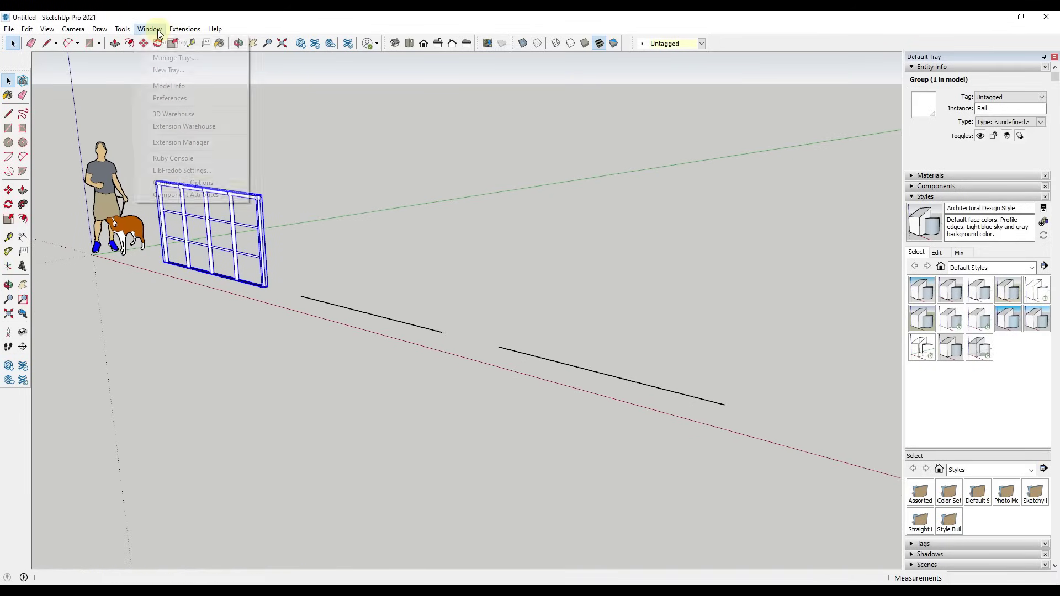
{"action": "mouse_move", "coordinate": [182, 33]}
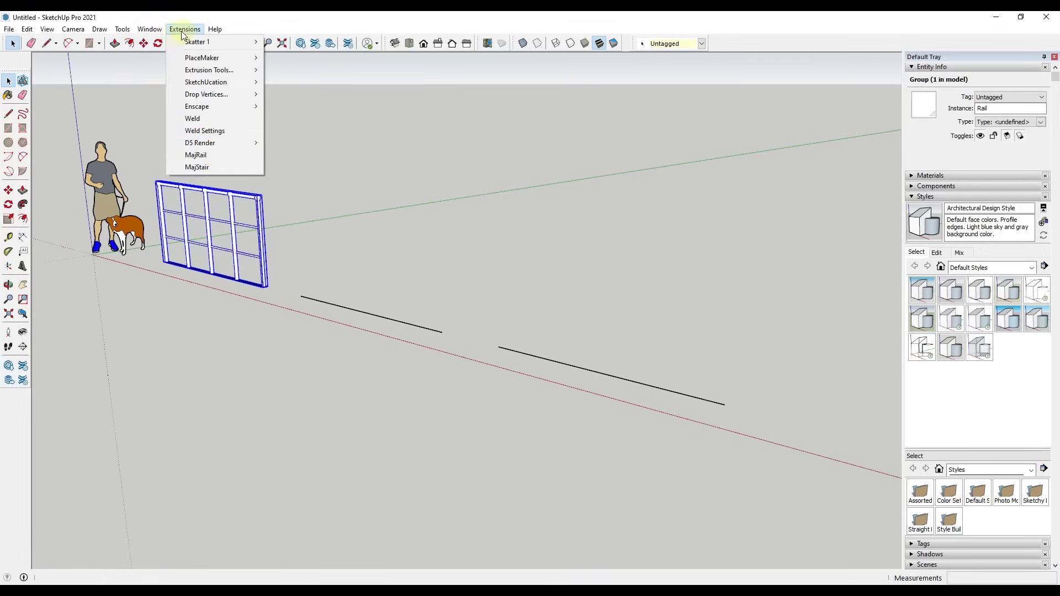
{"action": "left_click", "coordinate": [213, 154]}
{"action": "left_click", "coordinate": [535, 288]}
{"action": "left_click", "coordinate": [539, 305]}
{"action": "left_click", "coordinate": [504, 342]}
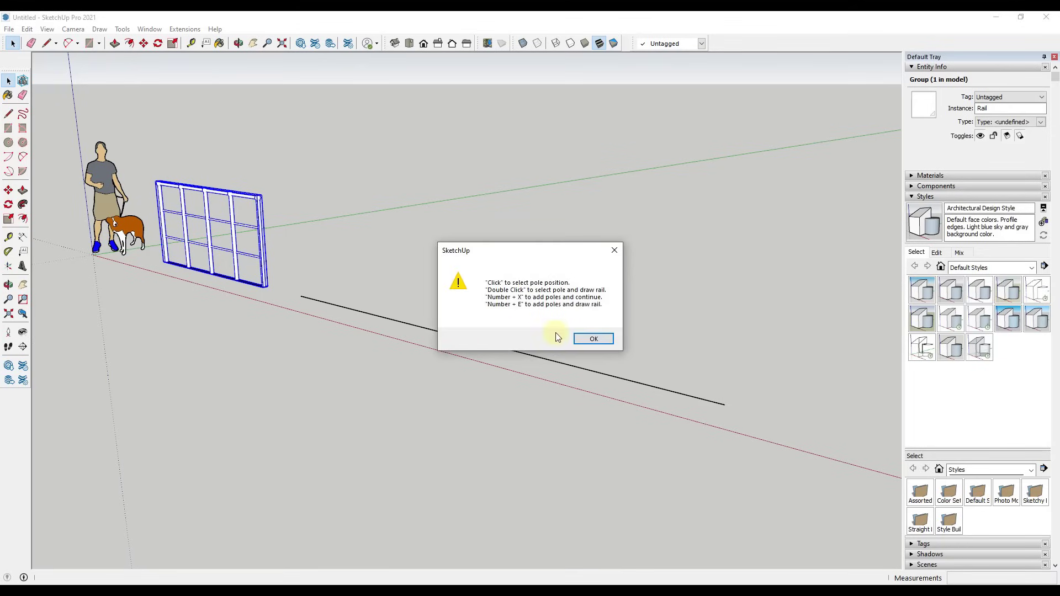
{"action": "left_click", "coordinate": [586, 339]}
{"action": "left_click", "coordinate": [300, 297]}
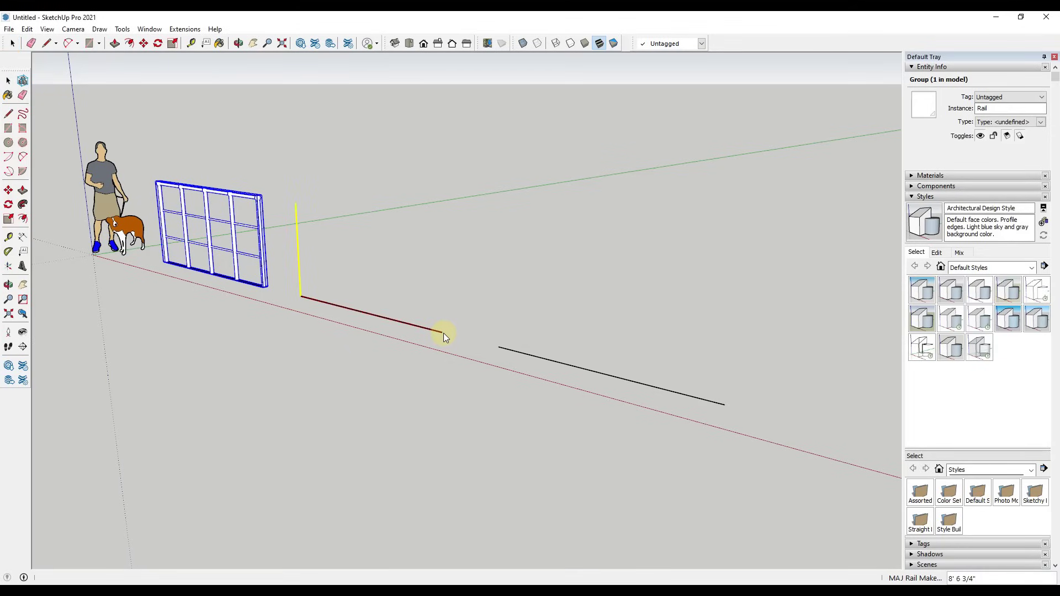
{"action": "left_click", "coordinate": [443, 333]}
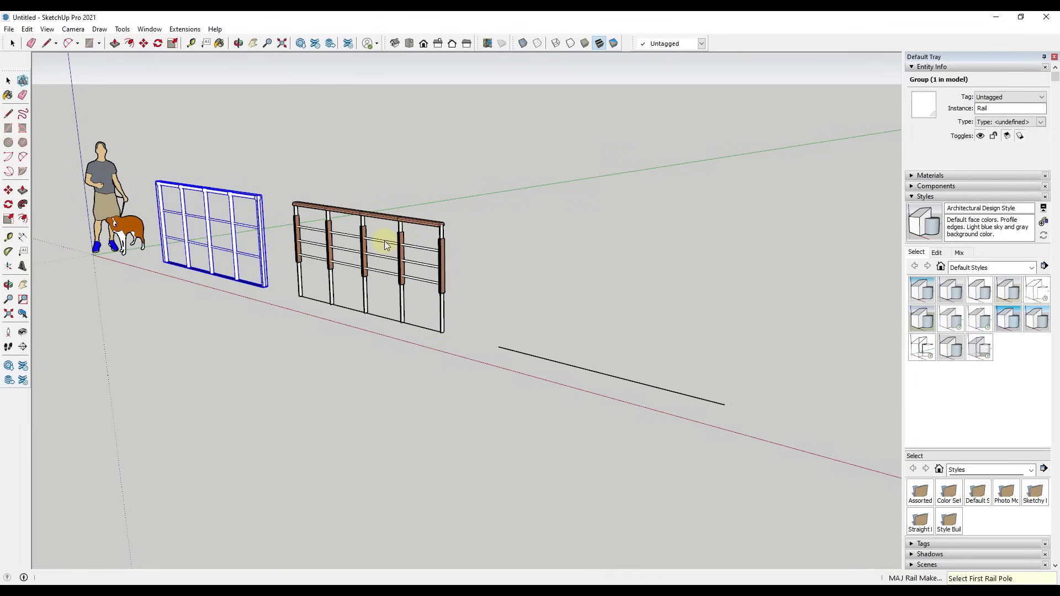
Draw a type C MajRail rail in four equal bays between the endpoints of the third straight line
{"action": "scroll", "coordinate": [403, 262], "scroll_direction": "up", "scroll_amount": 3}
{"action": "middle_click_drag", "start_coordinate": [403, 261], "coordinate": [603, 279]}
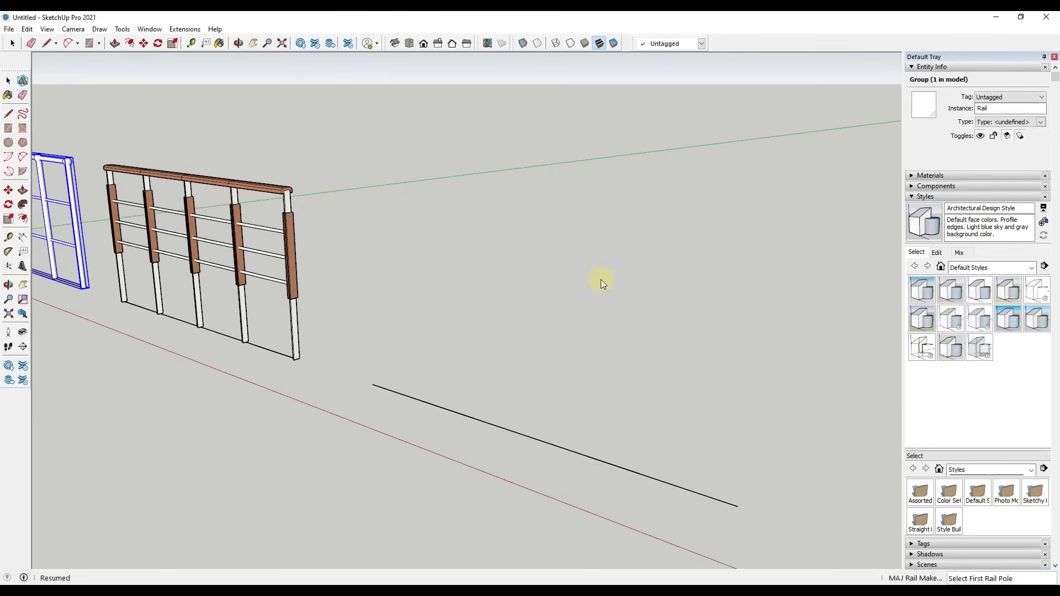
{"action": "left_click", "coordinate": [185, 29]}
{"action": "left_click", "coordinate": [196, 155]}
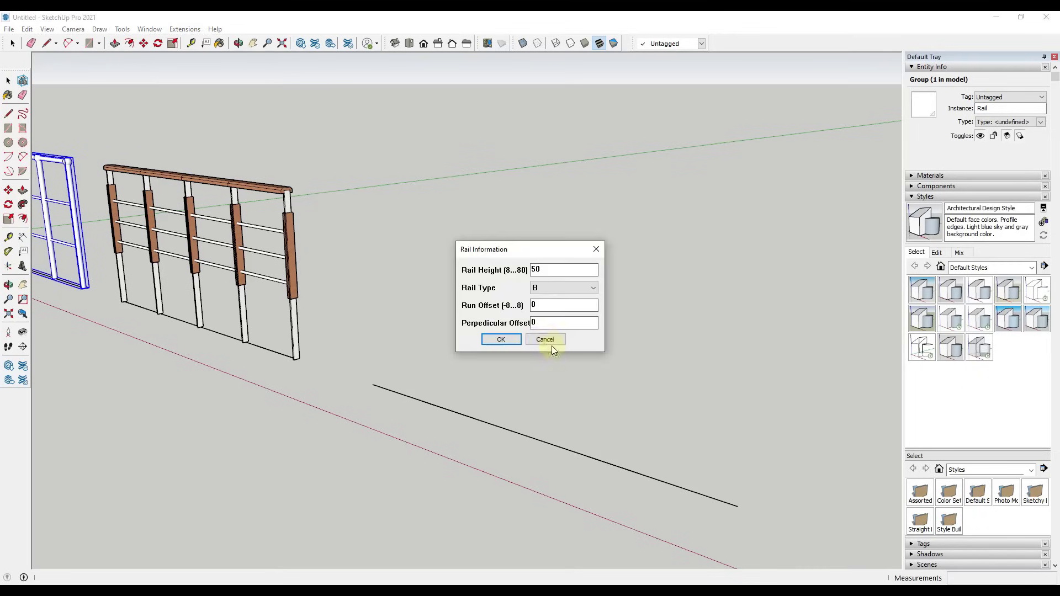
{"action": "left_click", "coordinate": [541, 288]}
{"action": "left_click", "coordinate": [541, 308]}
{"action": "left_click", "coordinate": [502, 339]}
{"action": "left_click", "coordinate": [588, 338]}
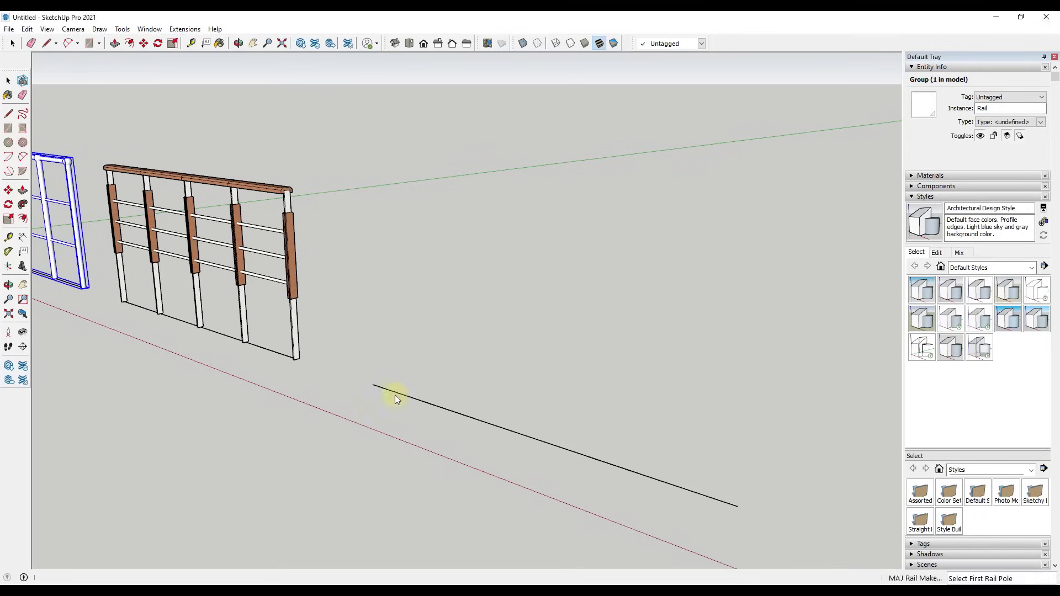
{"action": "left_click", "coordinate": [373, 386]}
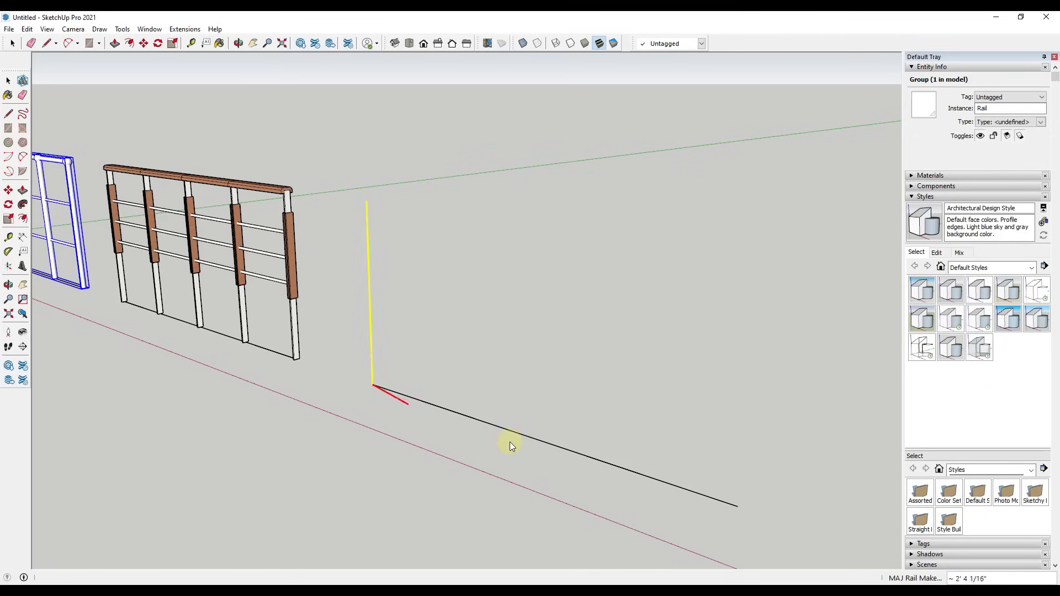
{"action": "left_click", "coordinate": [736, 502]}
Examine the type C rail up close and compare the three rail types side by side
{"action": "middle_click_drag", "start_coordinate": [729, 485], "coordinate": [613, 219]}
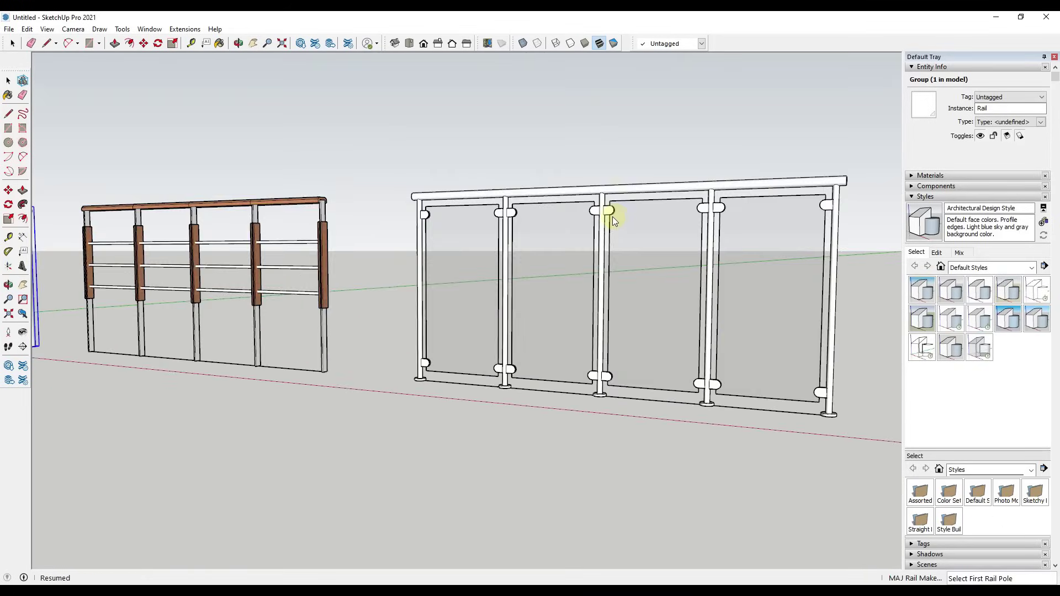
{"action": "scroll", "coordinate": [613, 219], "scroll_direction": "up", "scroll_amount": 3}
{"action": "scroll", "coordinate": [527, 407], "scroll_direction": "down", "scroll_amount": 5}
{"action": "key", "text": "space"}
{"action": "scroll", "coordinate": [568, 402], "scroll_direction": "down", "scroll_amount": 3}
{"action": "middle_click_drag", "start_coordinate": [481, 421], "coordinate": [405, 400]}
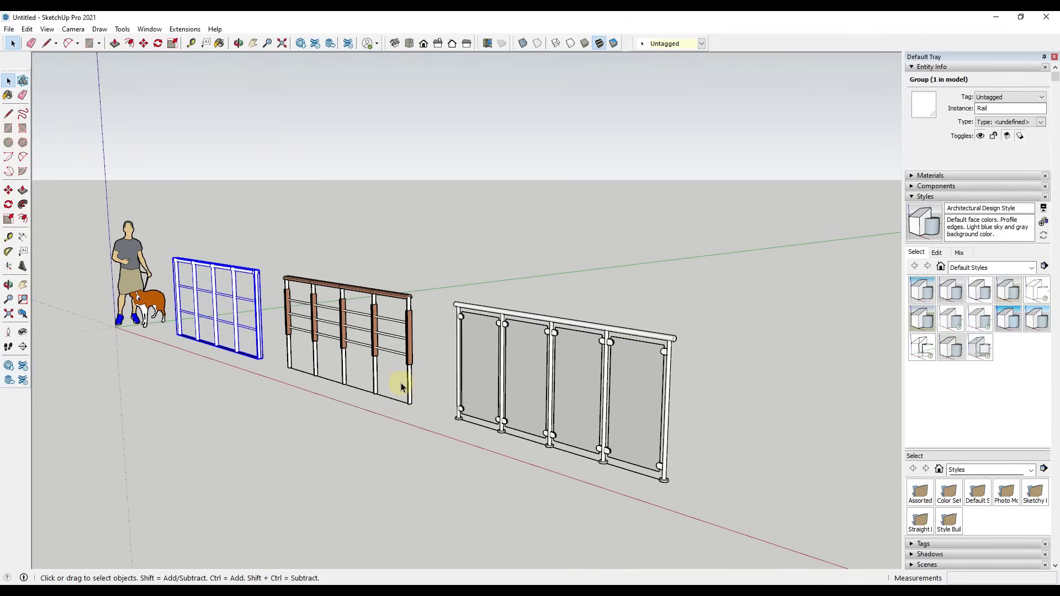
{"action": "scroll", "coordinate": [401, 384], "scroll_direction": "down", "scroll_amount": 2}
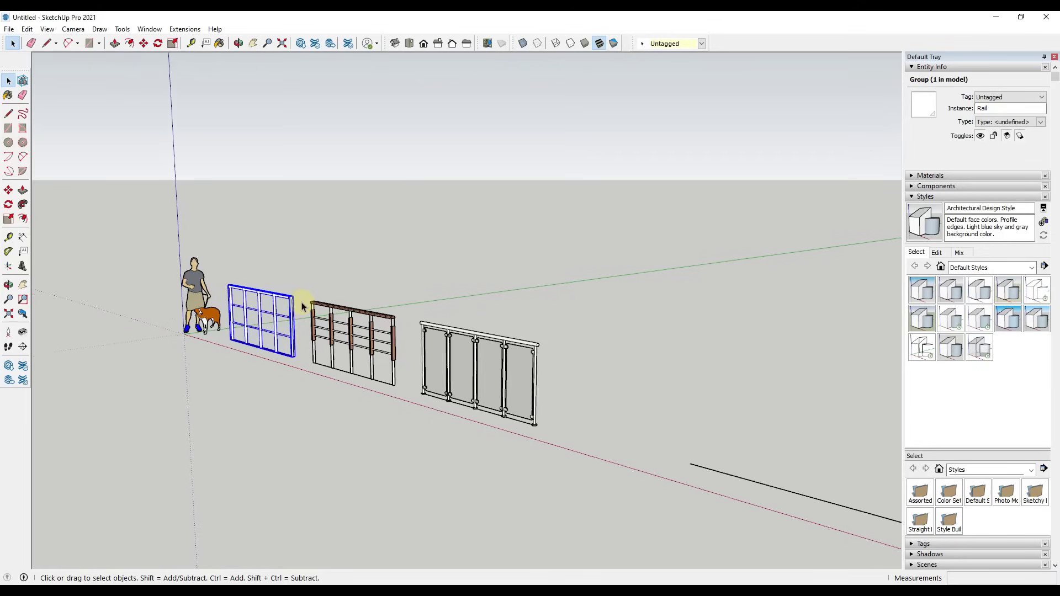
{"action": "scroll", "coordinate": [438, 296], "scroll_direction": "down", "scroll_amount": 2}
{"action": "scroll", "coordinate": [461, 353], "scroll_direction": "up", "scroll_amount": 1}
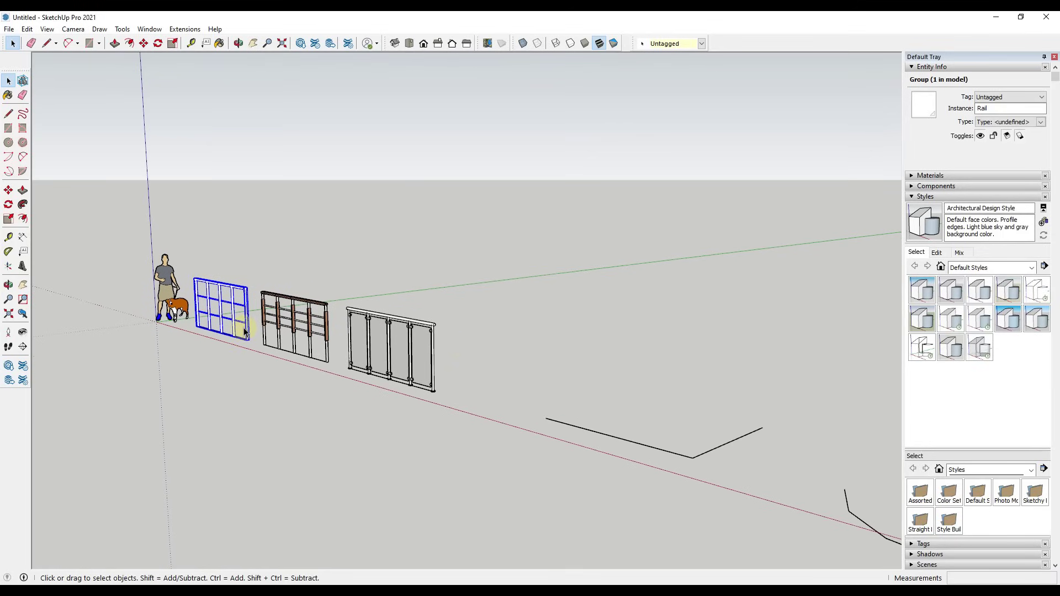
Delete the two-segment angled line between the type C rail and the curved path
{"action": "scroll", "coordinate": [501, 394], "scroll_direction": "down", "scroll_amount": 2}
{"action": "middle_click_drag", "start_coordinate": [501, 393], "coordinate": [567, 479]}
{"action": "left_click", "coordinate": [528, 428]}
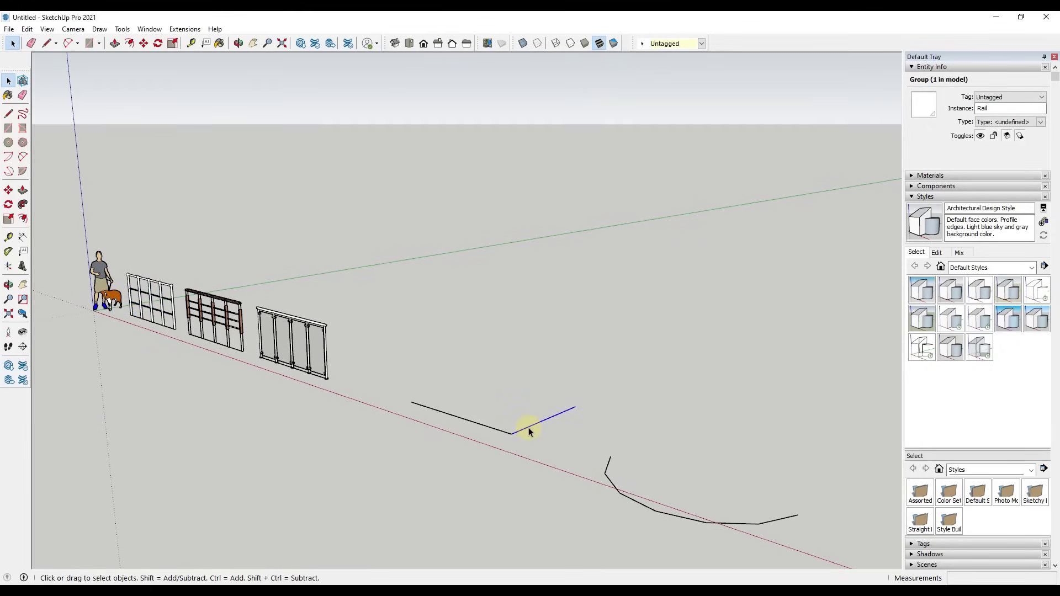
{"action": "left_click_drag", "start_coordinate": [396, 363], "coordinate": [594, 455]}
{"action": "key", "text": "Delete"}
Draw a zigzag path of three connected lines beyond the type C rail, with a first segment about 11' 6" long
{"action": "key", "text": "l"}
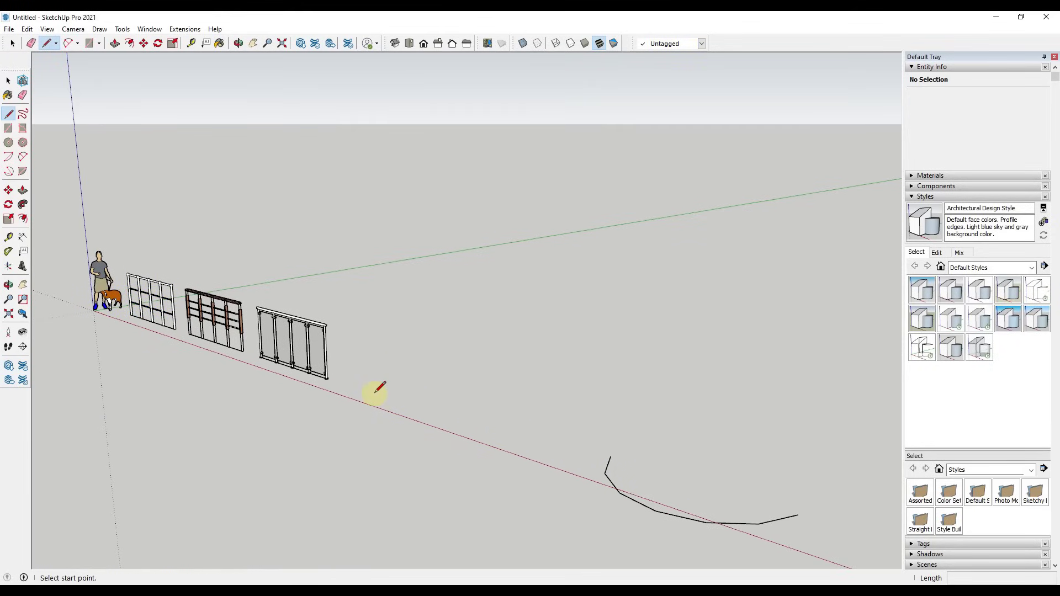
{"action": "left_click", "coordinate": [362, 388]}
{"action": "left_click", "coordinate": [479, 425]}
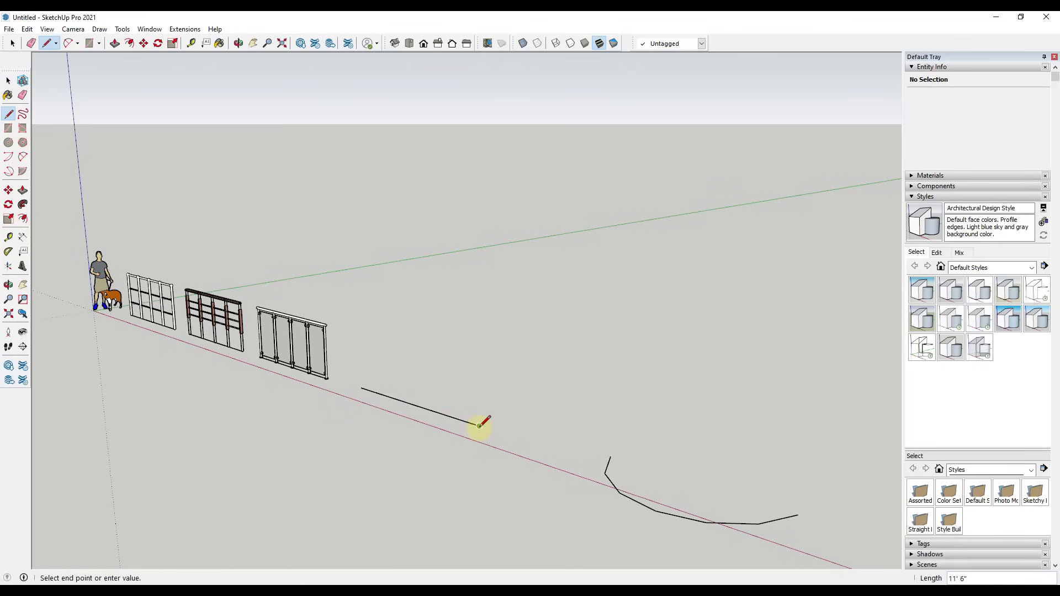
{"action": "left_click", "coordinate": [594, 380]}
{"action": "left_click", "coordinate": [754, 419]}
{"action": "key", "text": "space"}
Start a new MajRail rail with the rail type set to B
{"action": "middle_click_drag", "start_coordinate": [762, 408], "coordinate": [536, 429]}
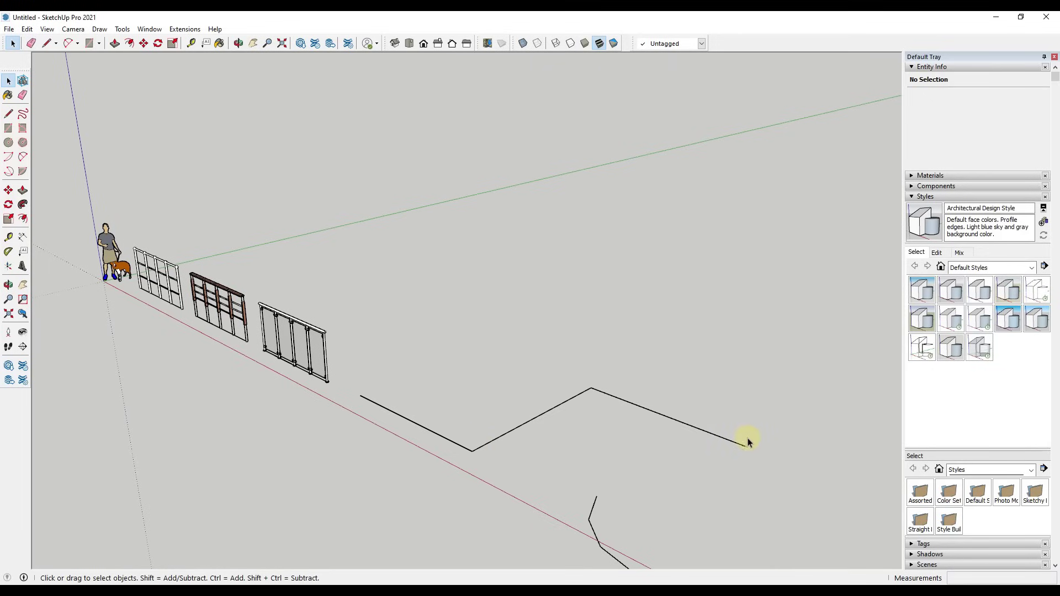
{"action": "left_click", "coordinate": [184, 29]}
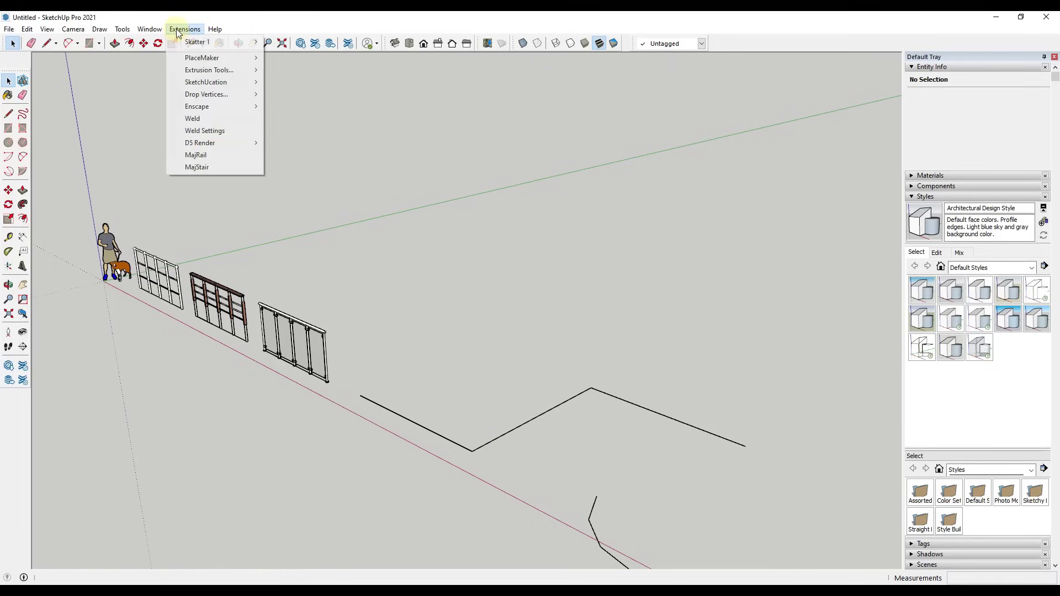
{"action": "left_click", "coordinate": [196, 156]}
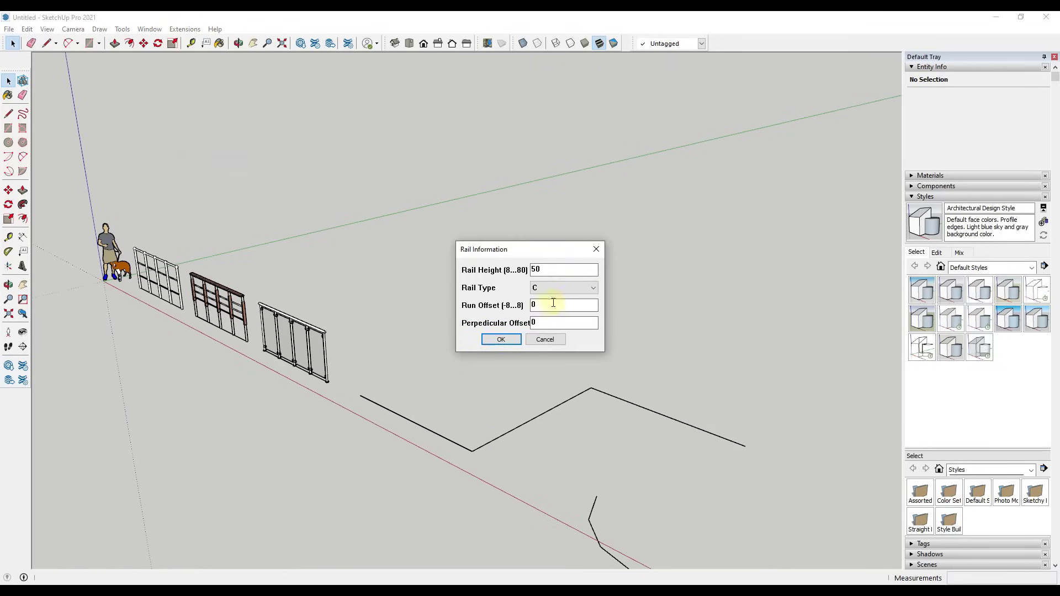
{"action": "left_click", "coordinate": [560, 287]}
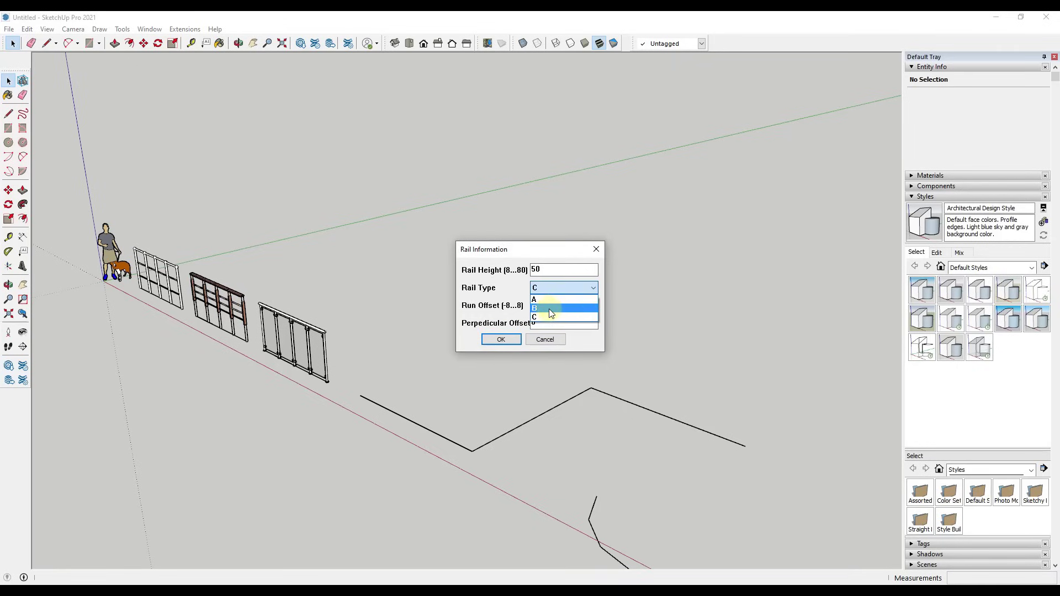
{"action": "left_click", "coordinate": [549, 309]}
{"action": "left_click", "coordinate": [551, 309]}
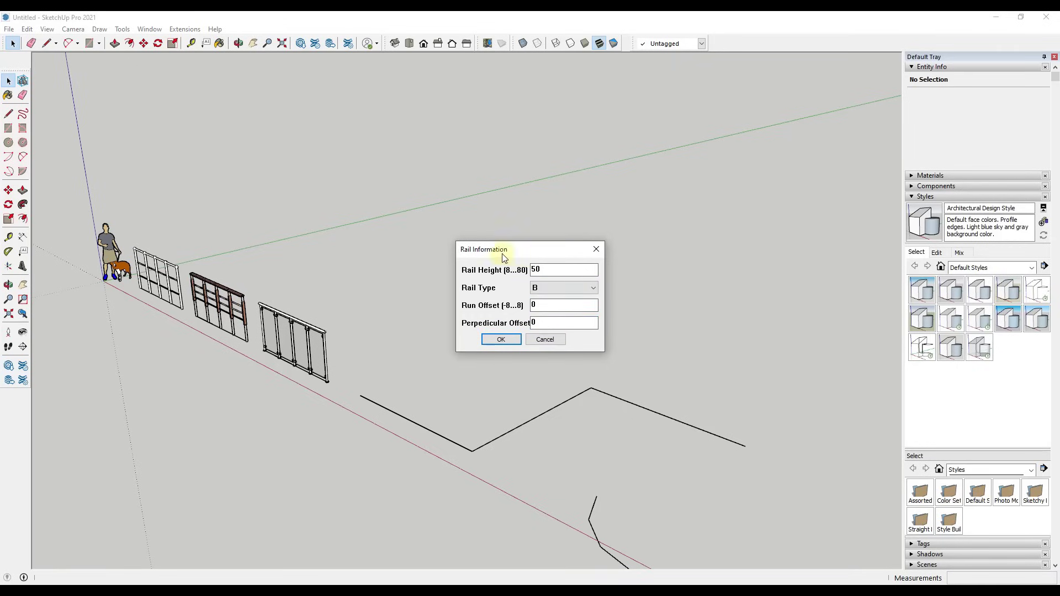
{"action": "left_click", "coordinate": [504, 339]}
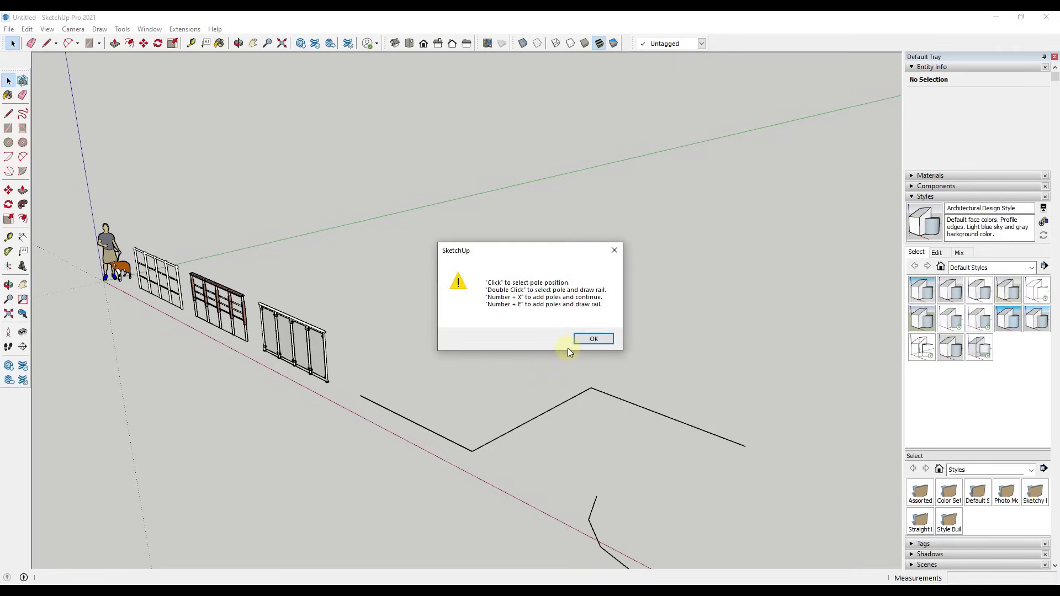
{"action": "left_click", "coordinate": [592, 338]}
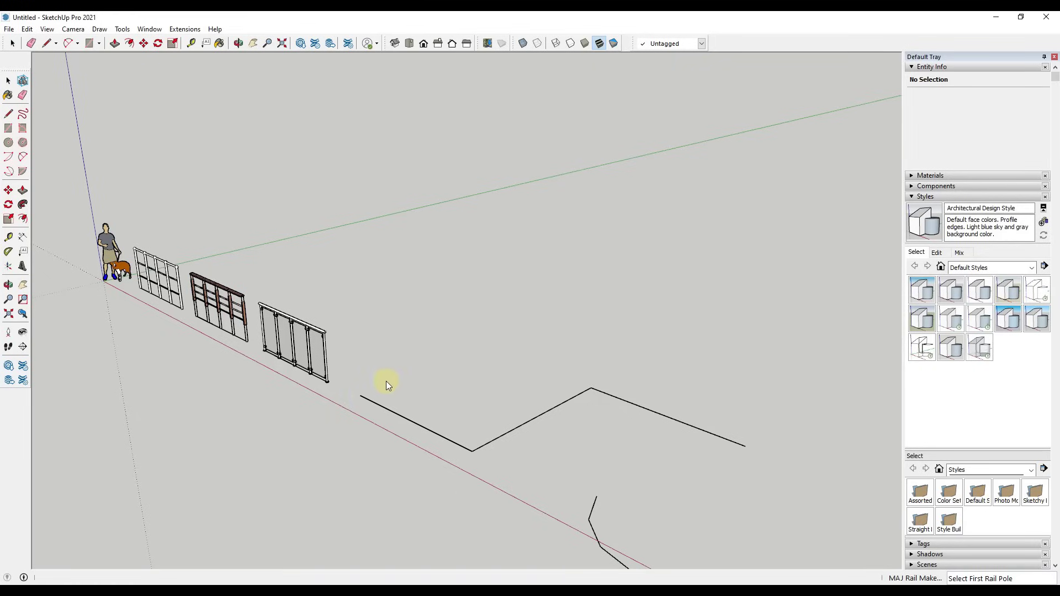
Draw the type B rail along the three-segment zigzag path, dividing each segment into four equal bays
{"action": "left_click", "coordinate": [360, 396]}
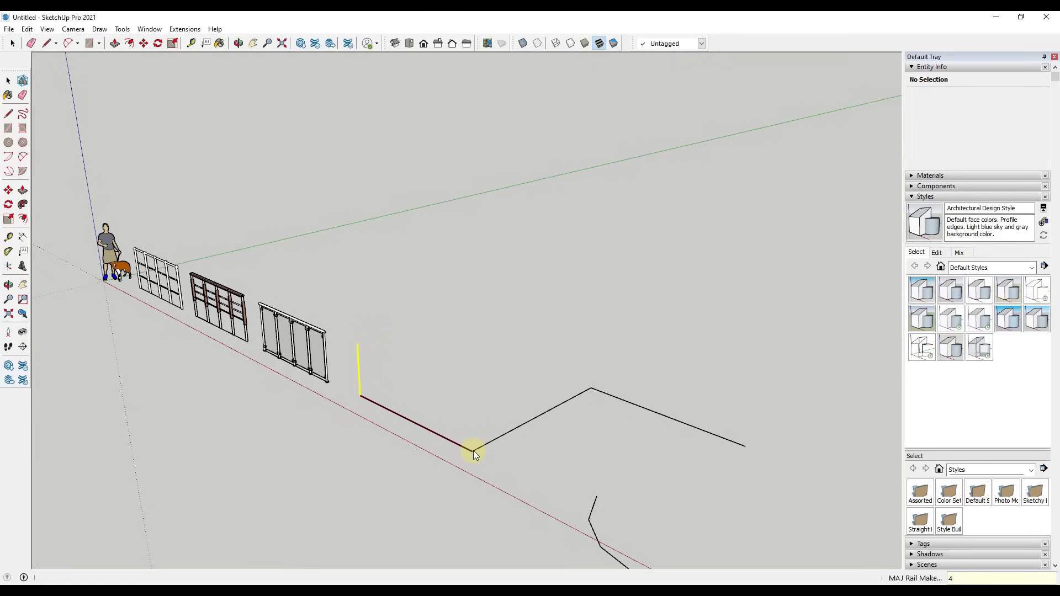
{"action": "key", "text": "Return"}
{"action": "key", "text": "Return"}
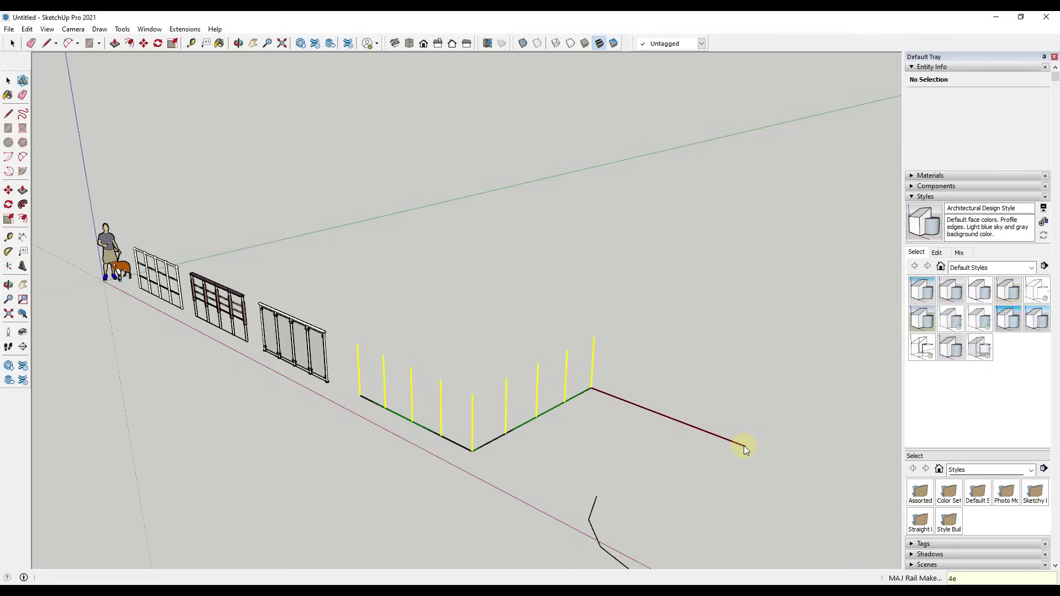
{"action": "type", "text": "4e"}
{"action": "key", "text": "Return"}
{"action": "middle_click_drag", "start_coordinate": [703, 450], "coordinate": [466, 357]}
{"action": "scroll", "coordinate": [513, 361], "scroll_direction": "up", "scroll_amount": 3}
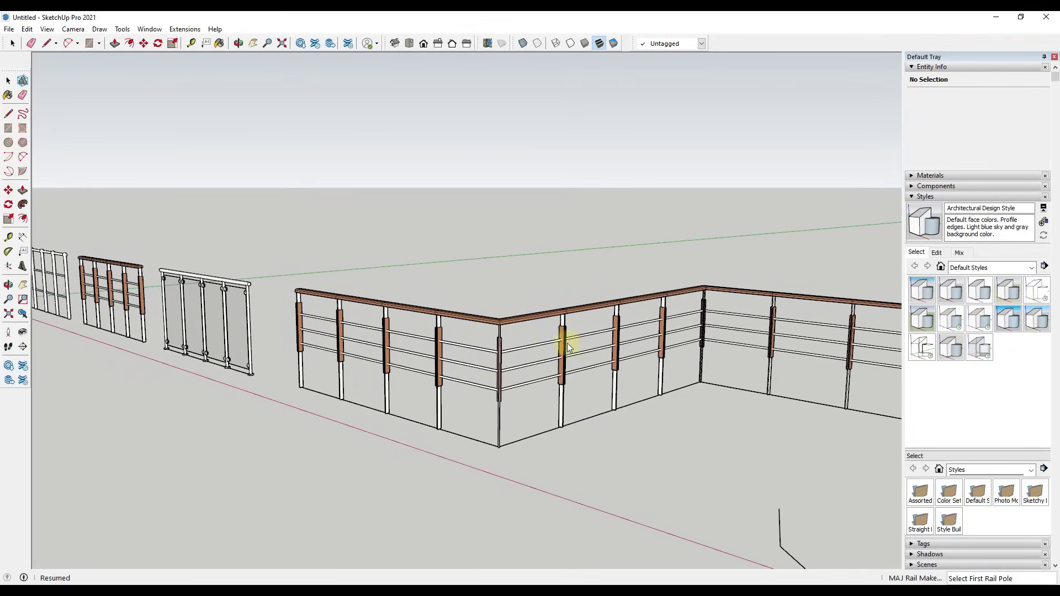
Start another MajRail rail for the curved path with the rail type set to A
{"action": "scroll", "coordinate": [504, 362], "scroll_direction": "down", "scroll_amount": 5}
{"action": "middle_click_drag", "start_coordinate": [798, 412], "coordinate": [414, 362]}
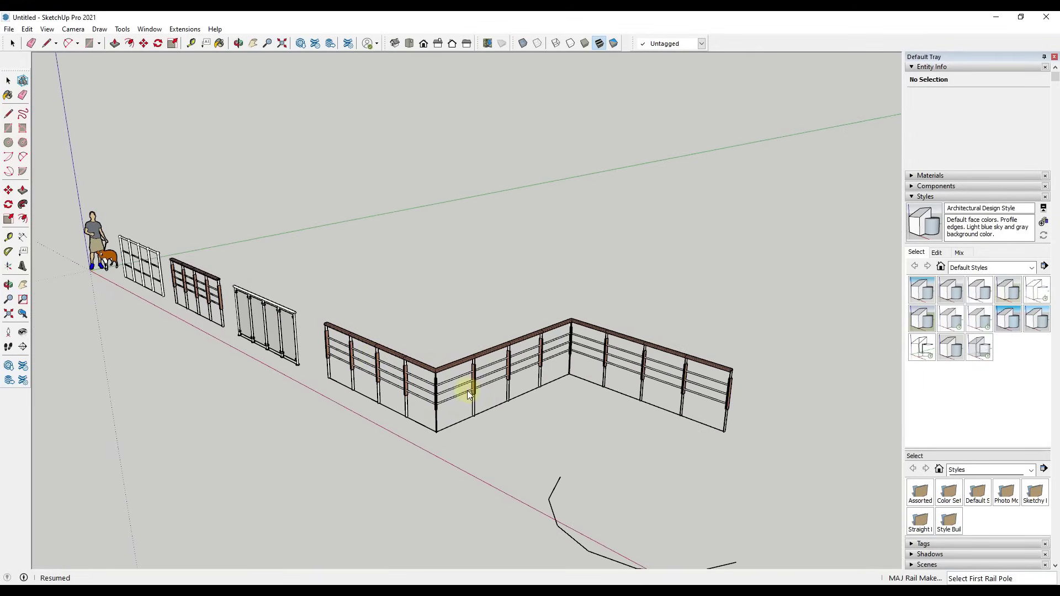
{"action": "middle_click_drag", "start_coordinate": [656, 346], "coordinate": [474, 324]}
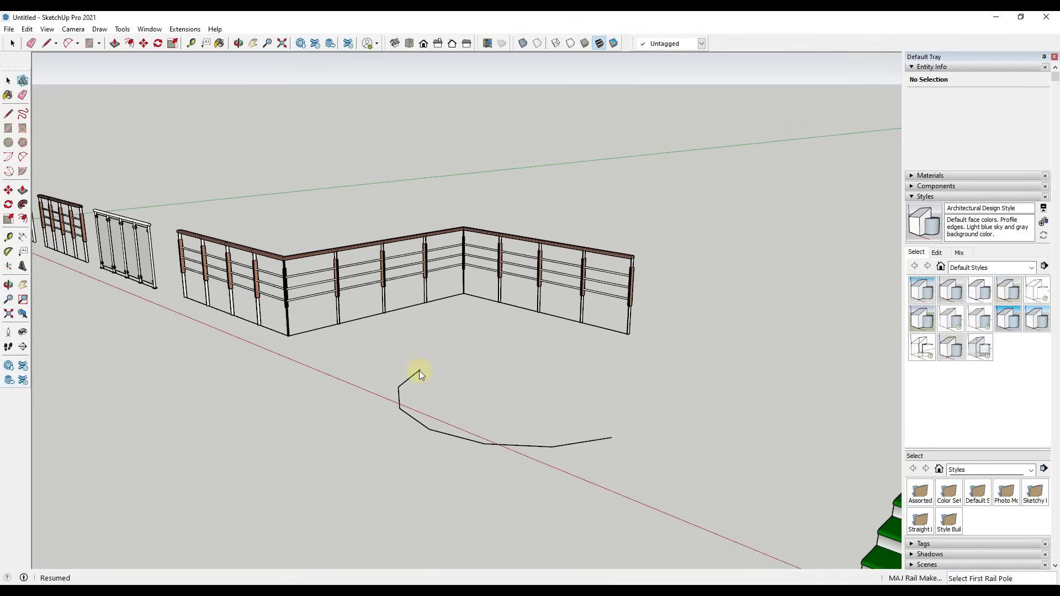
{"action": "left_click", "coordinate": [184, 30]}
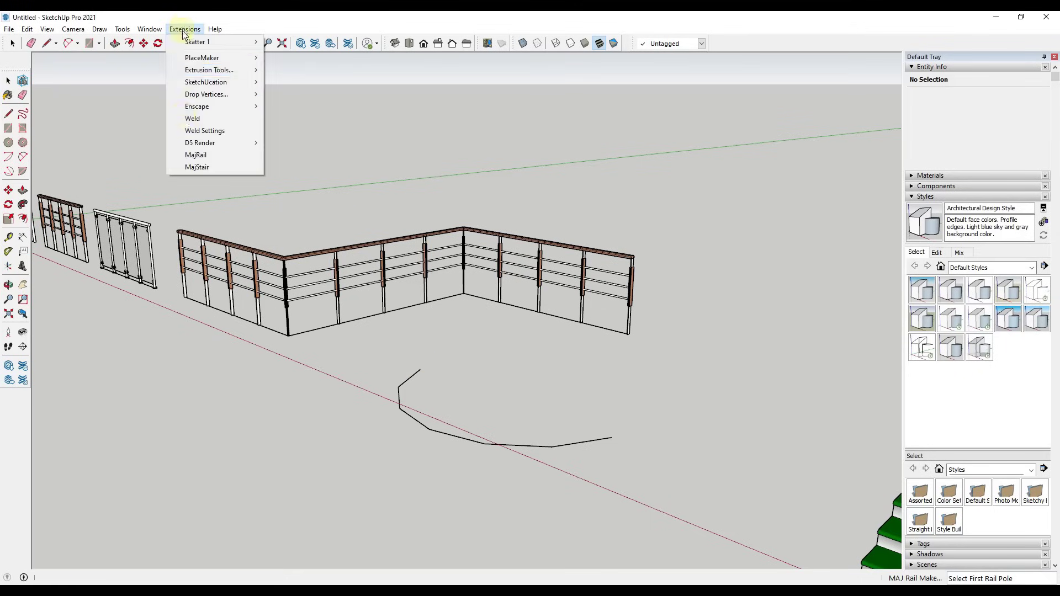
{"action": "left_click", "coordinate": [200, 158]}
{"action": "left_click", "coordinate": [562, 289]}
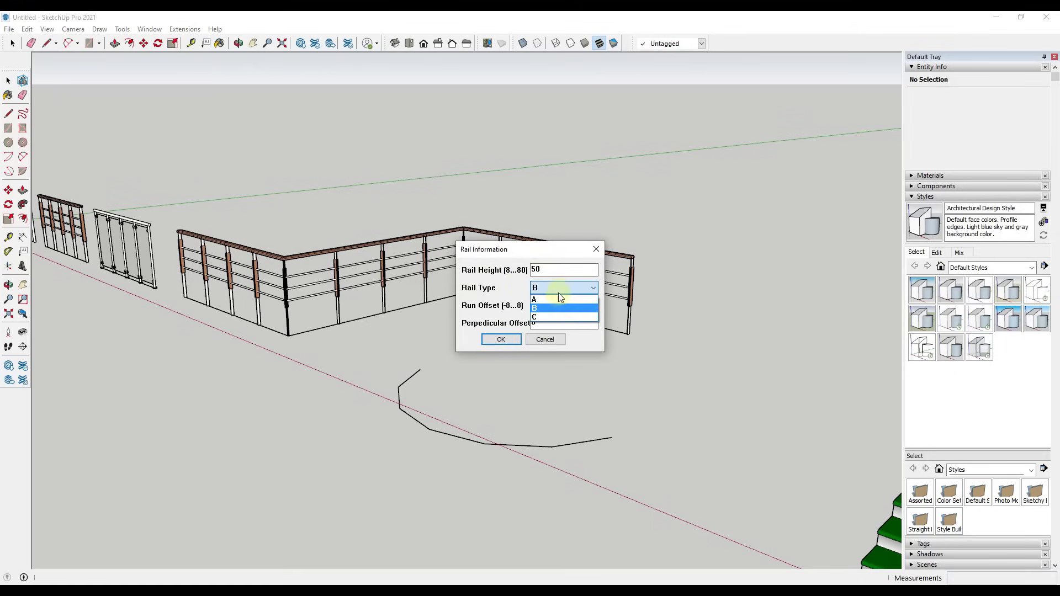
{"action": "left_click", "coordinate": [556, 300]}
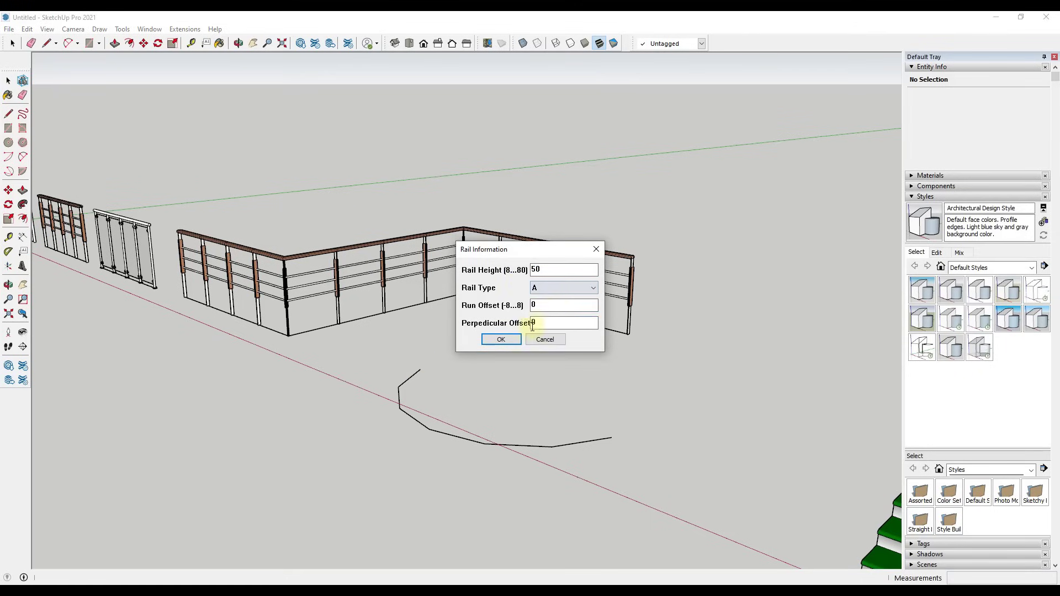
{"action": "left_click", "coordinate": [501, 339]}
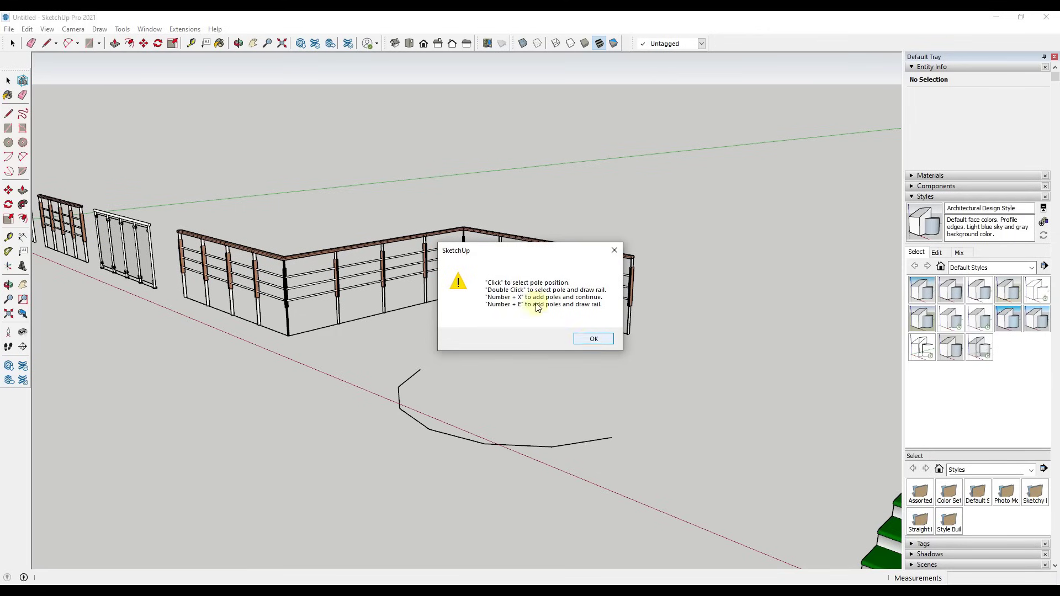
{"action": "left_click", "coordinate": [595, 338]}
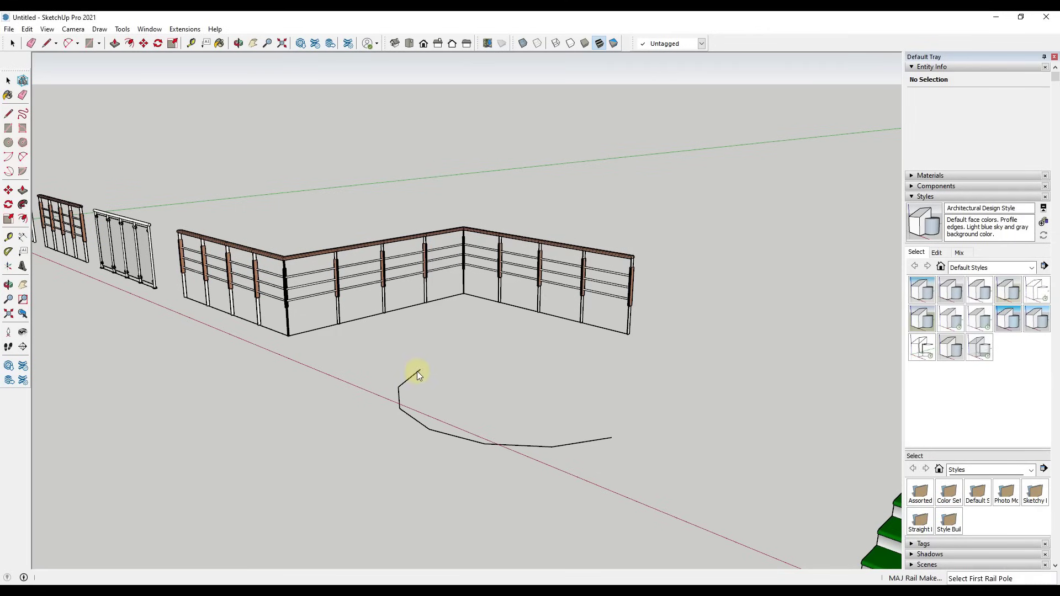
Place a pole at every vertex of the curved path from end to end and draw the type A rail
{"action": "left_click", "coordinate": [421, 370]}
{"action": "left_click", "coordinate": [398, 389]}
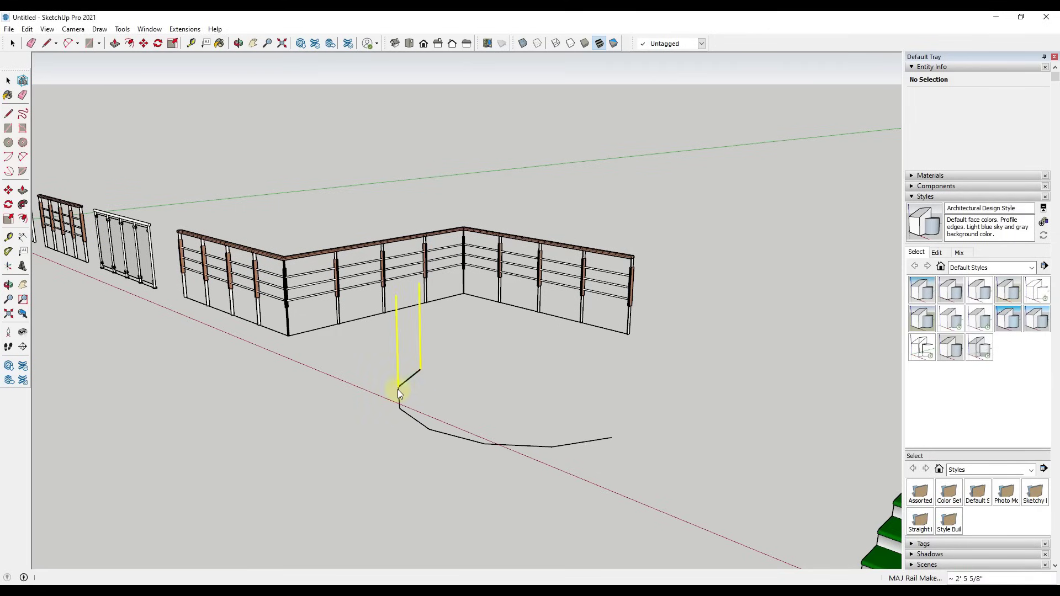
{"action": "left_click", "coordinate": [429, 429]}
{"action": "left_click", "coordinate": [486, 444]}
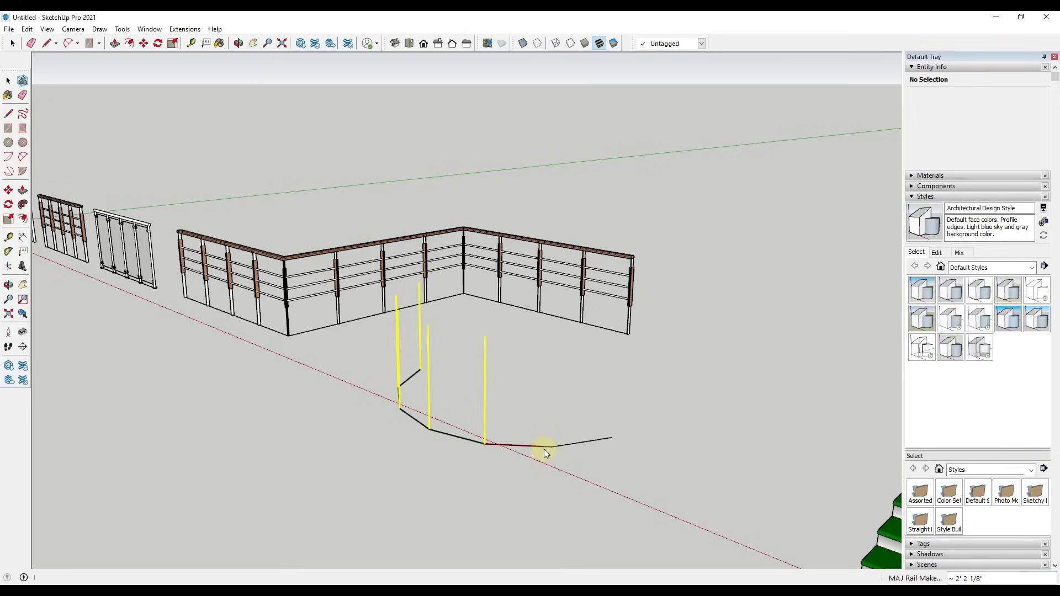
{"action": "left_click", "coordinate": [552, 447]}
{"action": "double_click", "coordinate": [611, 438]}
{"action": "middle_click_drag", "start_coordinate": [618, 309], "coordinate": [439, 257]}
{"action": "middle_click_drag", "start_coordinate": [767, 537], "coordinate": [579, 453]}
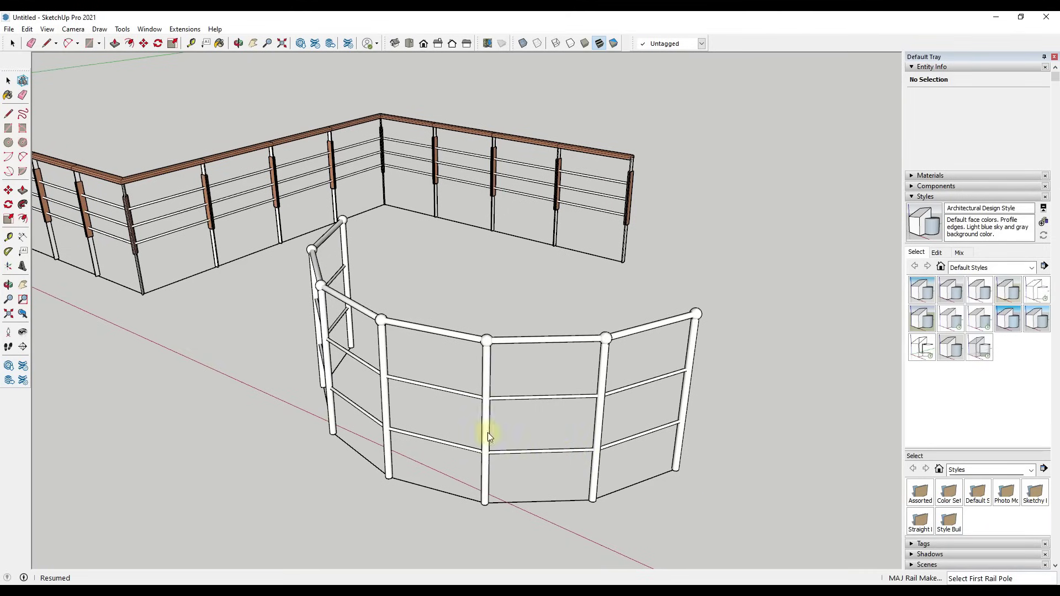
Delete the existing wooden rail group from the first straight staircase
{"action": "scroll", "coordinate": [366, 307], "scroll_direction": "down", "scroll_amount": 5}
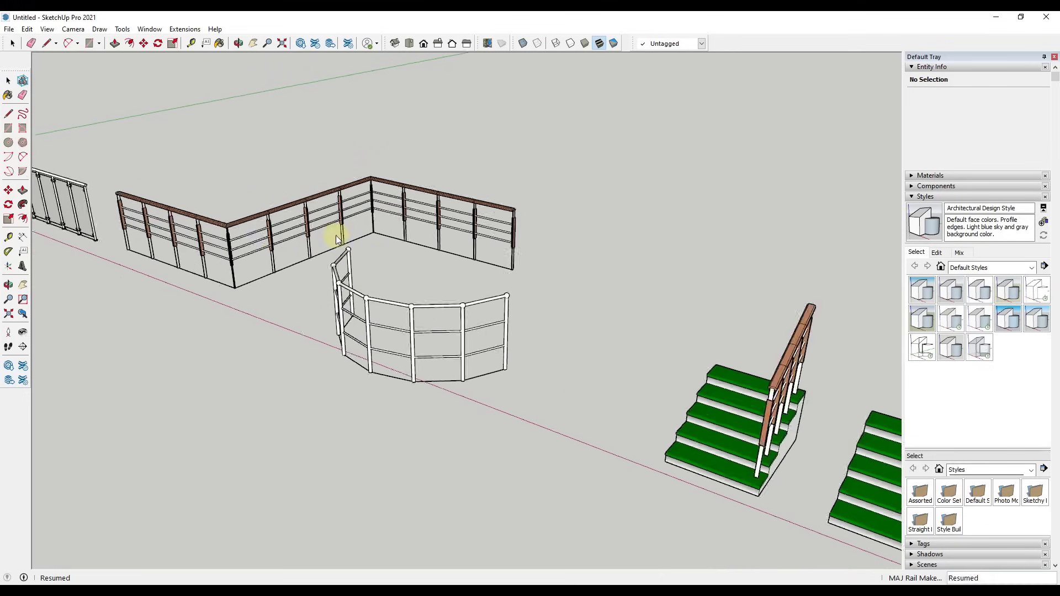
{"action": "scroll", "coordinate": [339, 239], "scroll_direction": "down", "scroll_amount": 3}
{"action": "scroll", "coordinate": [511, 265], "scroll_direction": "up", "scroll_amount": 1}
{"action": "scroll", "coordinate": [721, 306], "scroll_direction": "up", "scroll_amount": 4}
{"action": "middle_click_drag", "start_coordinate": [664, 313], "coordinate": [498, 265]}
{"action": "left_click", "coordinate": [483, 281]}
{"action": "key", "text": "space"}
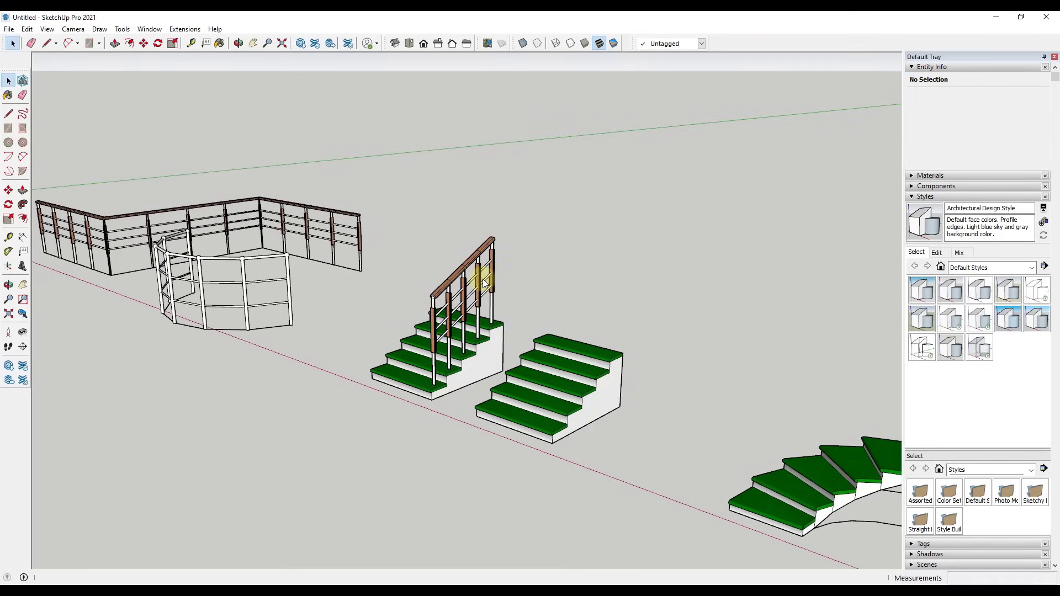
{"action": "left_click", "coordinate": [480, 281]}
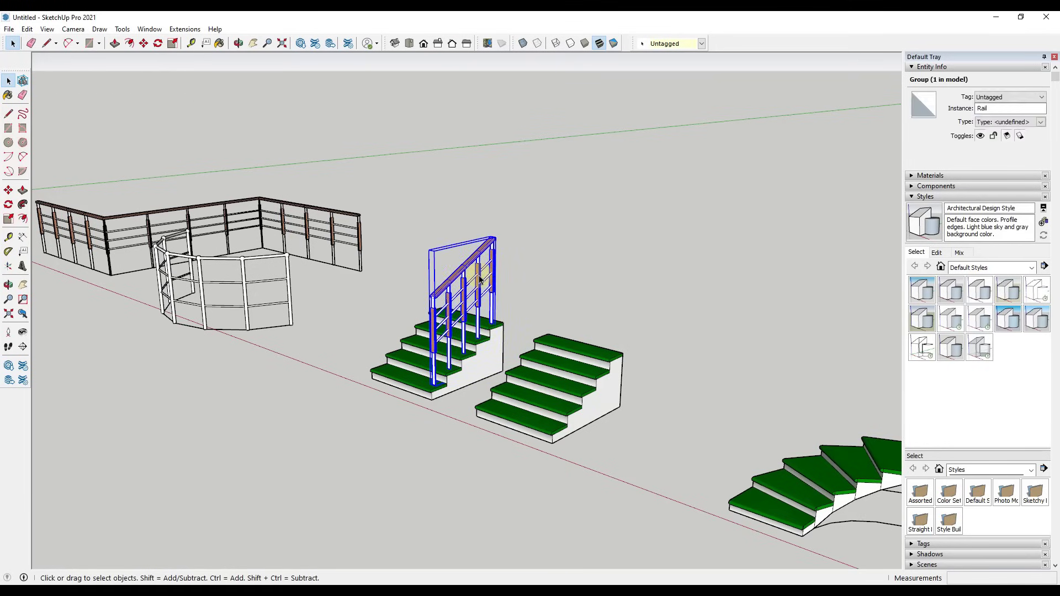
{"action": "key", "text": "Delete"}
Start a type A MajRail rail for the first staircase with the run offset set to 4
{"action": "middle_click_drag", "start_coordinate": [613, 414], "coordinate": [442, 284]}
{"action": "left_click", "coordinate": [185, 29]}
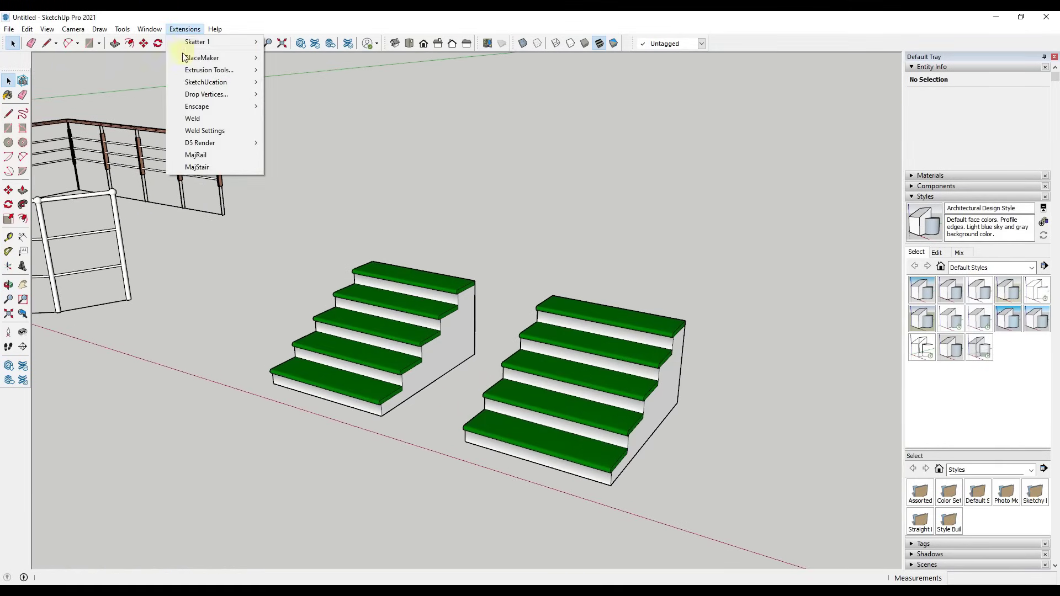
{"action": "left_click", "coordinate": [206, 157]}
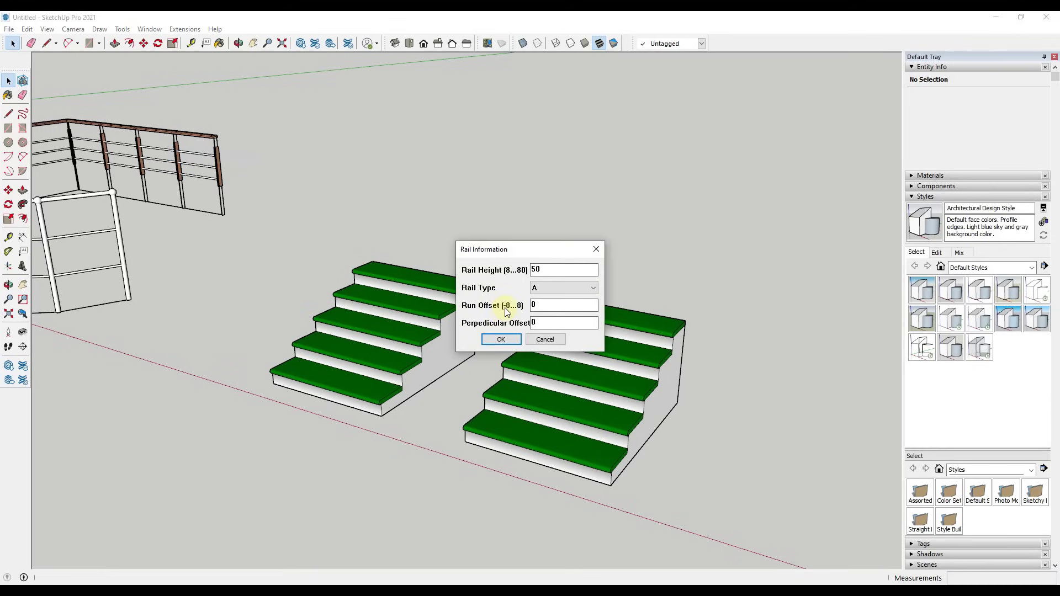
{"action": "double_click", "coordinate": [555, 306]}
{"action": "type", "text": "4"}
{"action": "left_click", "coordinate": [502, 340]}
{"action": "left_click", "coordinate": [594, 339]}
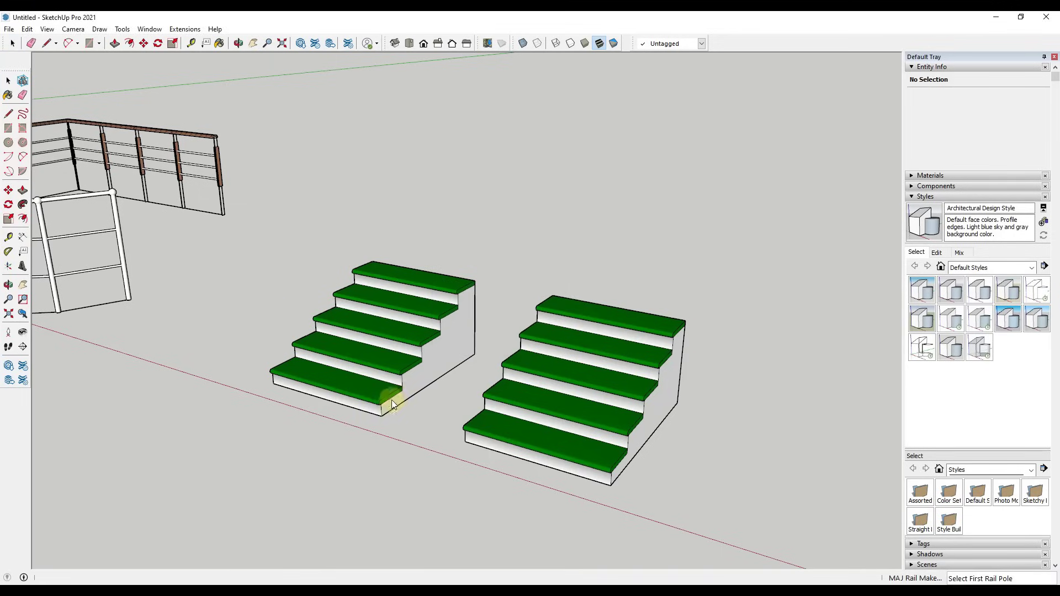
Place one pole at the open side edge of each of the first staircase's five treads and draw the rail
{"action": "scroll", "coordinate": [394, 394], "scroll_direction": "up", "scroll_amount": 3}
{"action": "left_click", "coordinate": [392, 390]}
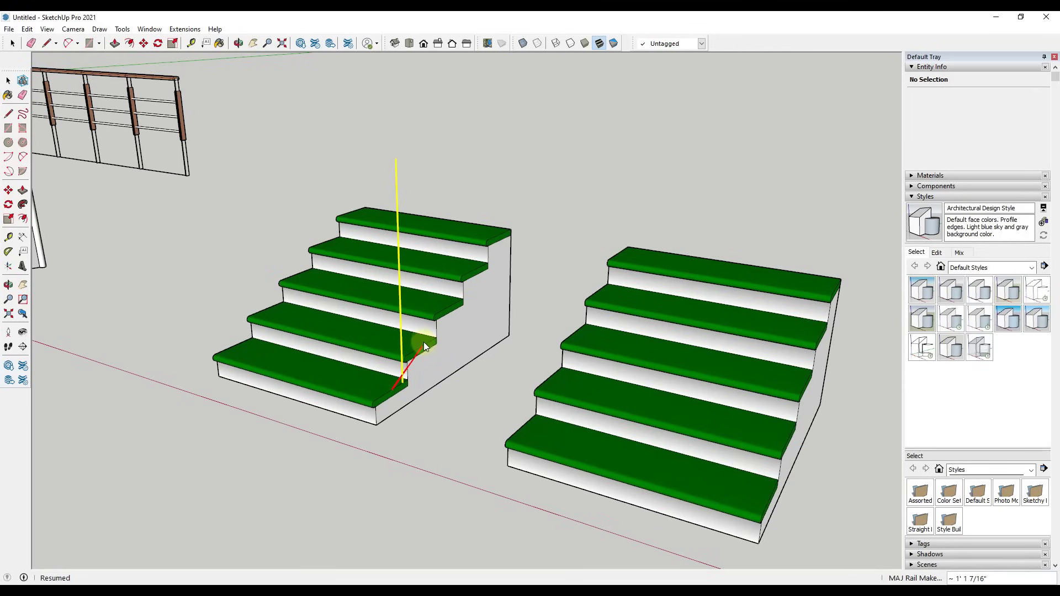
{"action": "left_click", "coordinate": [425, 343]}
{"action": "left_click", "coordinate": [451, 306]}
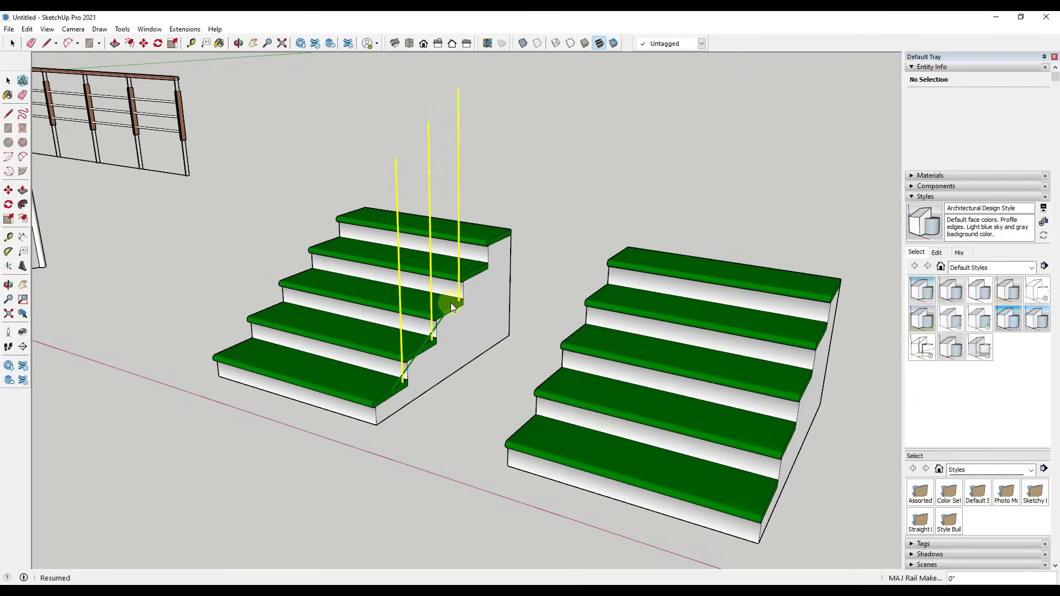
{"action": "left_click", "coordinate": [478, 270]}
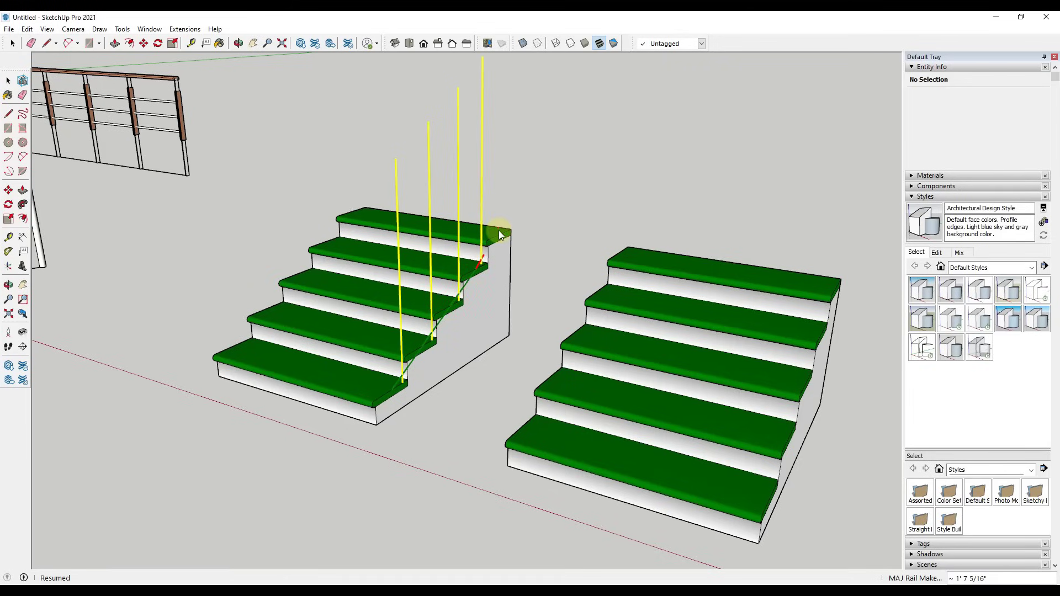
{"action": "double_click", "coordinate": [500, 237]}
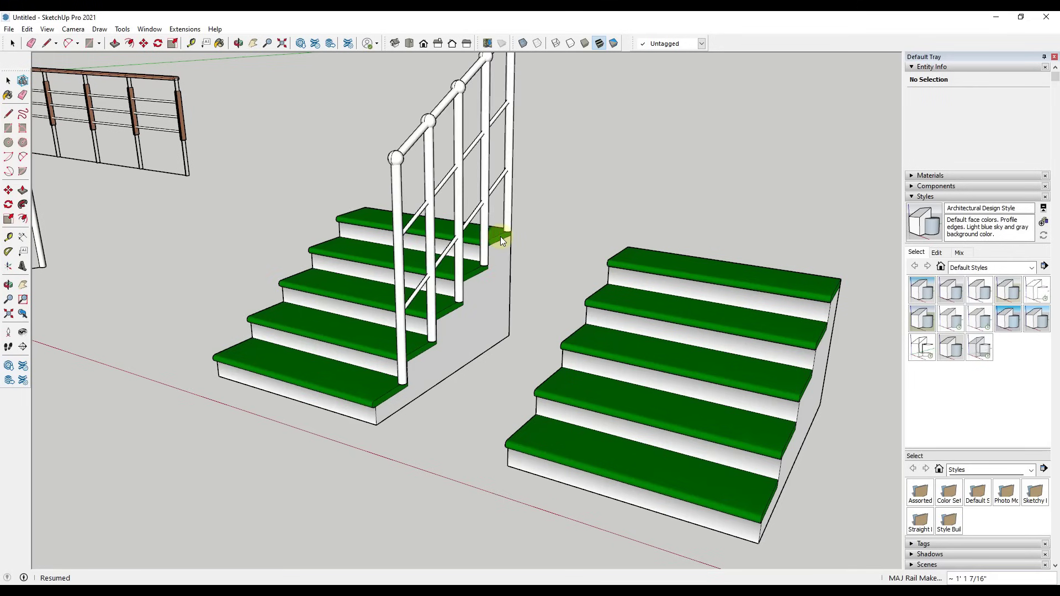
{"action": "scroll", "coordinate": [525, 231], "scroll_direction": "down", "scroll_amount": 5}
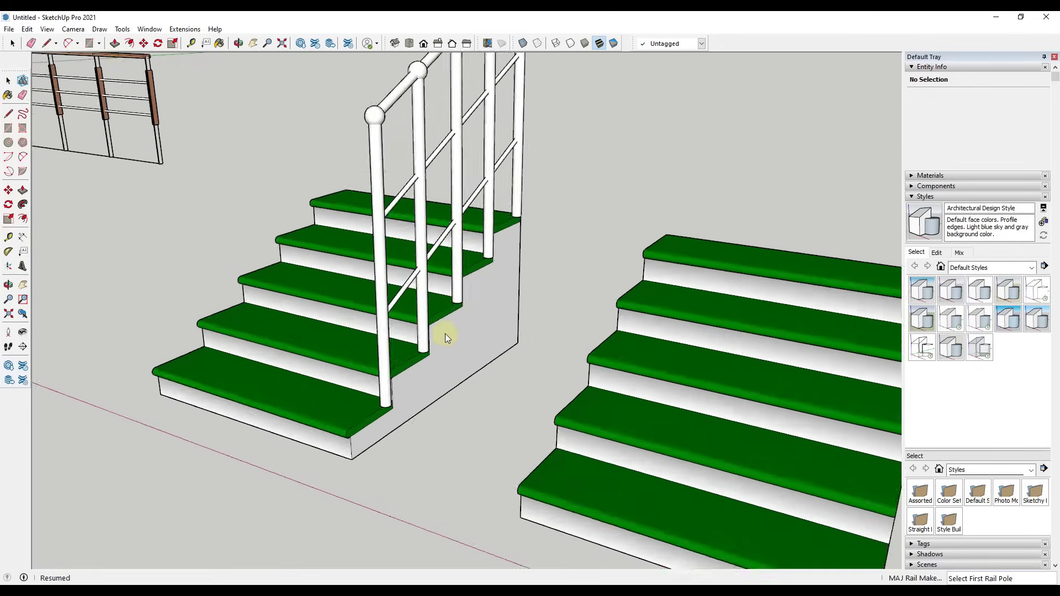
{"action": "middle_click_drag", "start_coordinate": [443, 354], "coordinate": [395, 355]}
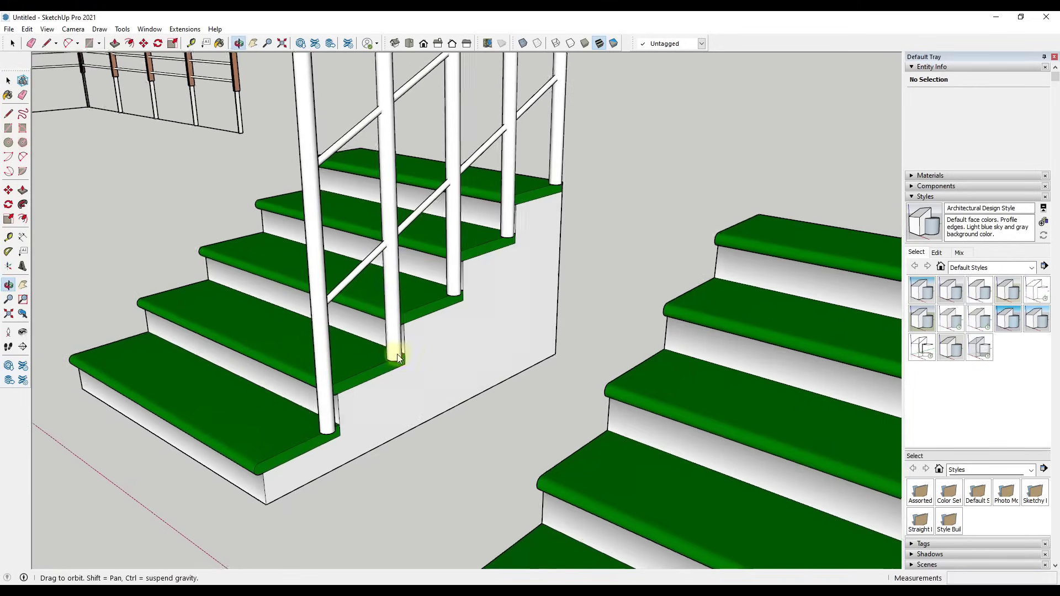
Start a MajRail rail for the second straight staircase with run offset 0 and perpendicular offset -4
{"action": "left_click", "coordinate": [184, 28]}
{"action": "left_click", "coordinate": [203, 150]}
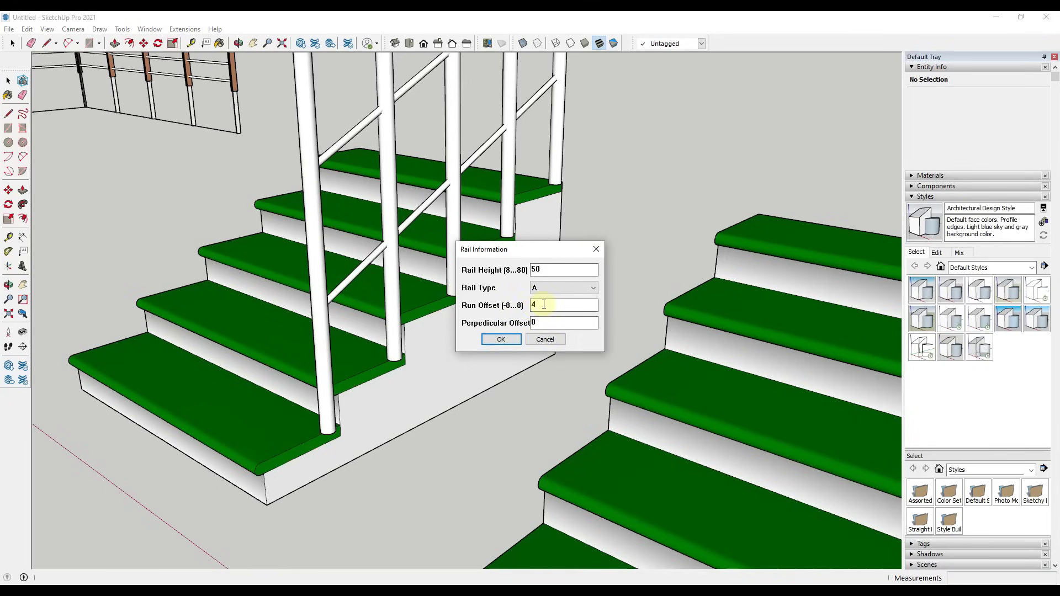
{"action": "left_click", "coordinate": [538, 288]}
{"action": "left_click", "coordinate": [537, 308]}
{"action": "key", "text": "Tab"}
{"action": "type", "text": "0"}
{"action": "key", "text": "Tab"}
{"action": "type", "text": "-4"}
{"action": "left_click", "coordinate": [502, 338]}
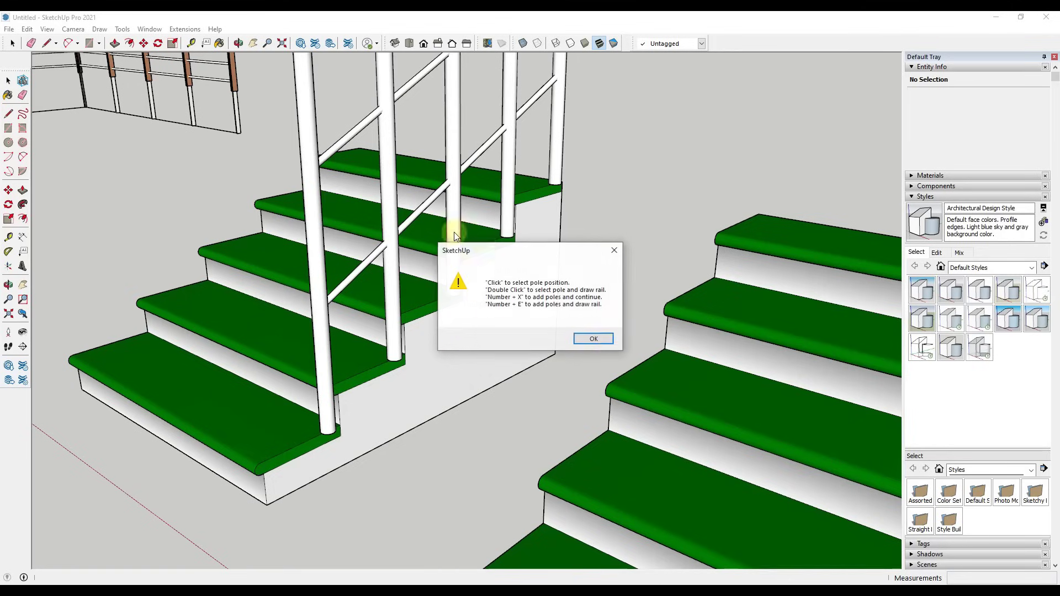
{"action": "left_click", "coordinate": [606, 340]}
{"action": "scroll", "coordinate": [383, 179], "scroll_direction": "down", "scroll_amount": 3}
{"action": "scroll", "coordinate": [545, 228], "scroll_direction": "up", "scroll_amount": 2}
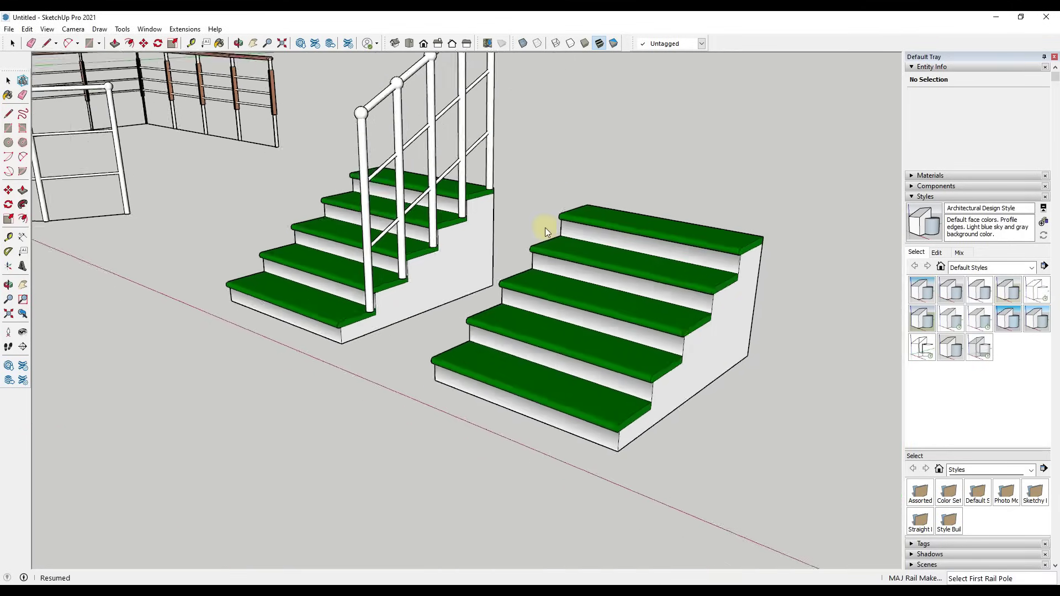
Place one pole at the open side edge of each of the second straight staircase's five treads and draw the rail
{"action": "left_click", "coordinate": [586, 410]}
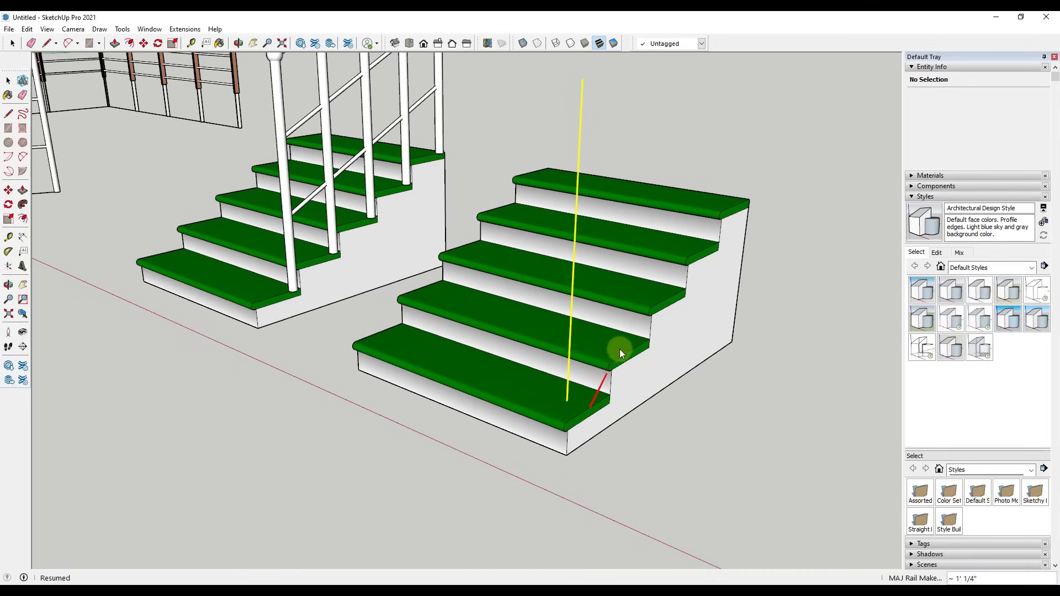
{"action": "left_click", "coordinate": [634, 348]}
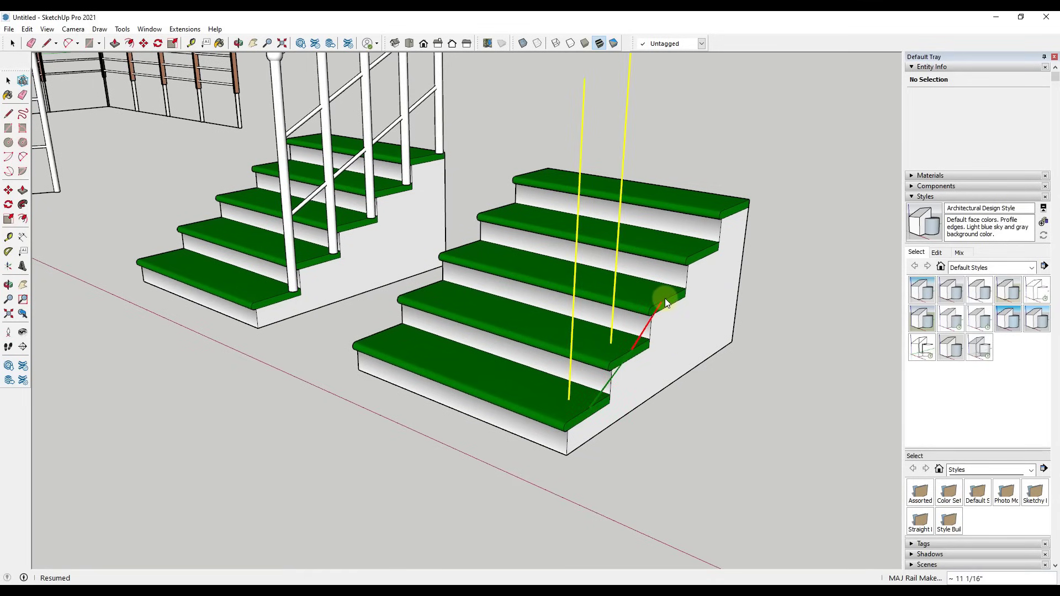
{"action": "left_click", "coordinate": [668, 297]}
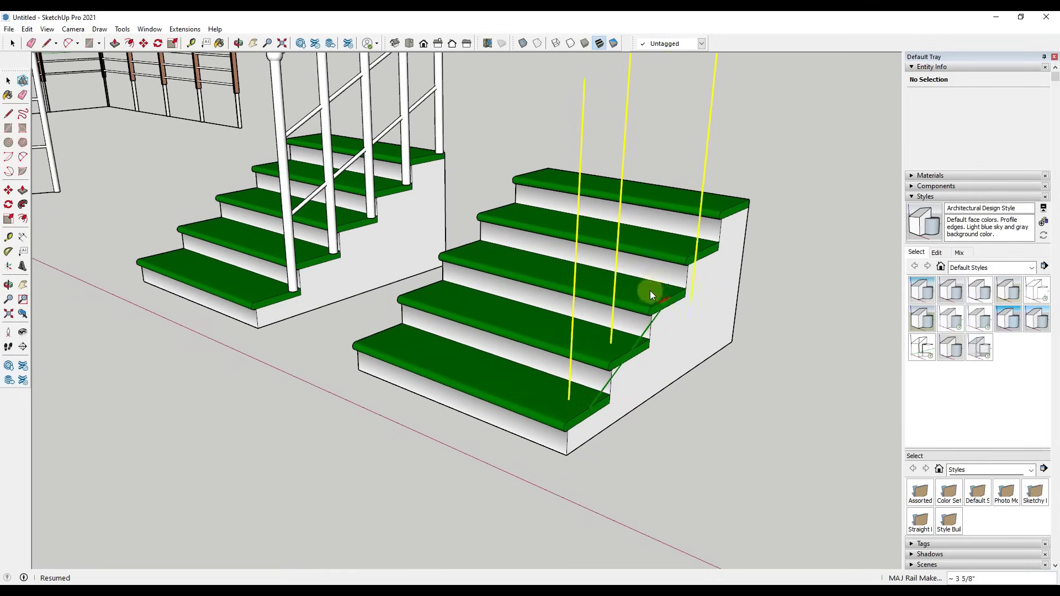
{"action": "left_click", "coordinate": [701, 251]}
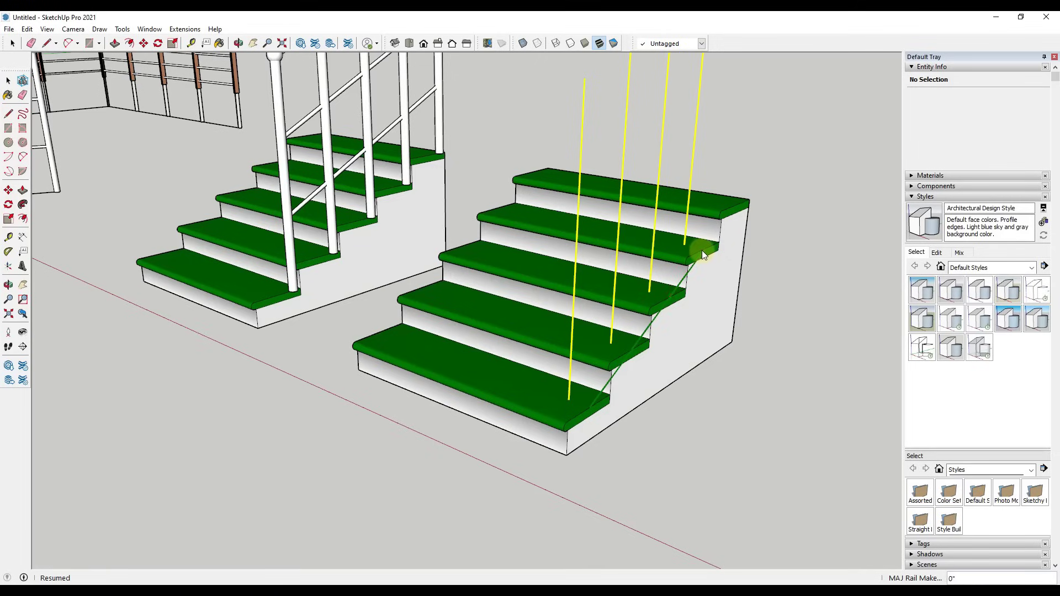
{"action": "double_click", "coordinate": [737, 201]}
{"action": "scroll", "coordinate": [757, 177], "scroll_direction": "down", "scroll_amount": 5}
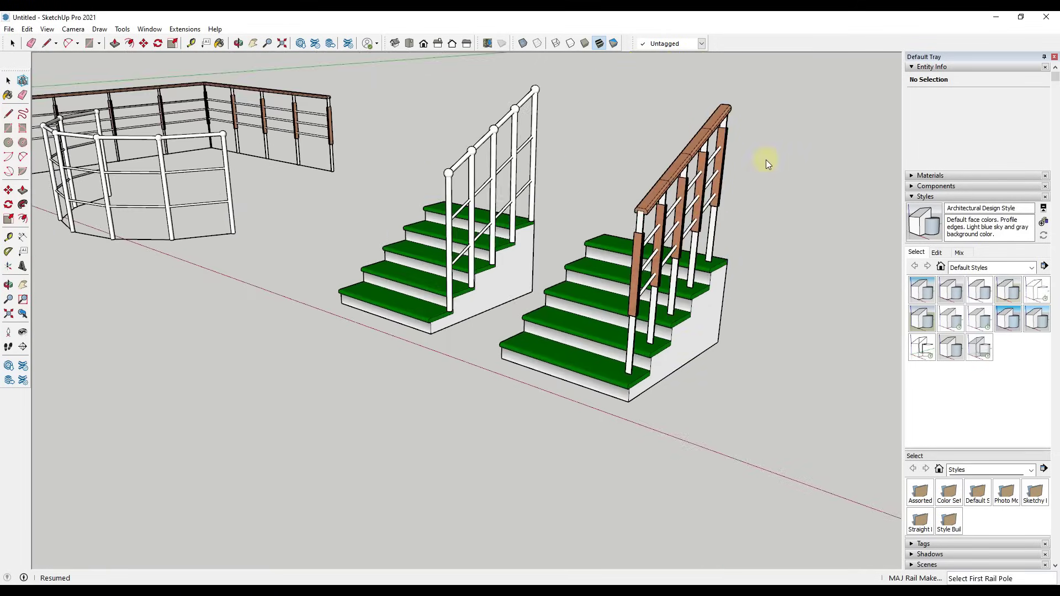
{"action": "scroll", "coordinate": [740, 199], "scroll_direction": "up", "scroll_amount": 4}
{"action": "middle_click_drag", "start_coordinate": [721, 231], "coordinate": [604, 364]}
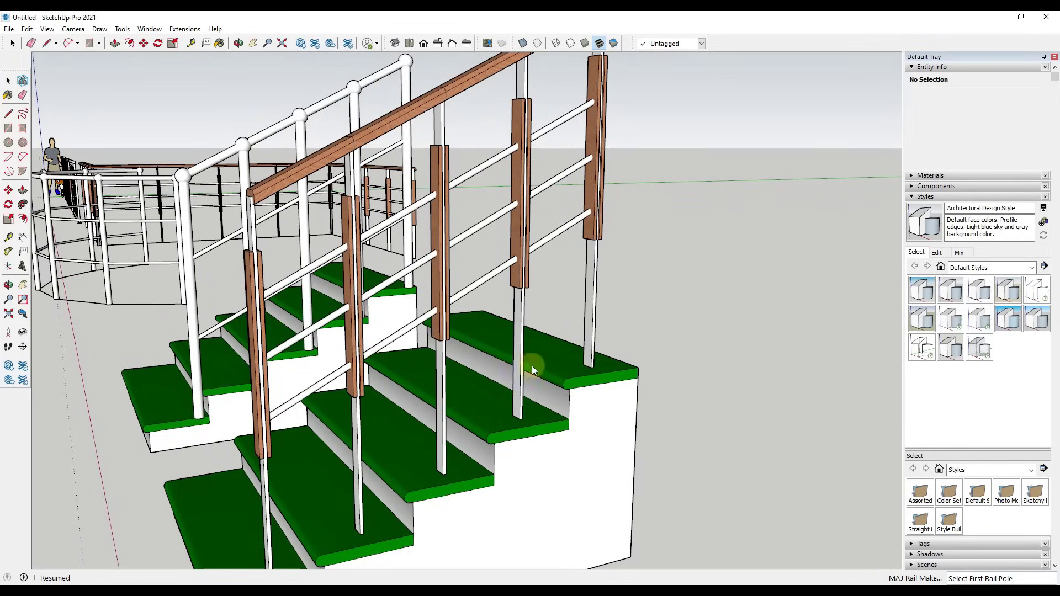
{"action": "scroll", "coordinate": [531, 365], "scroll_direction": "down", "scroll_amount": 8}
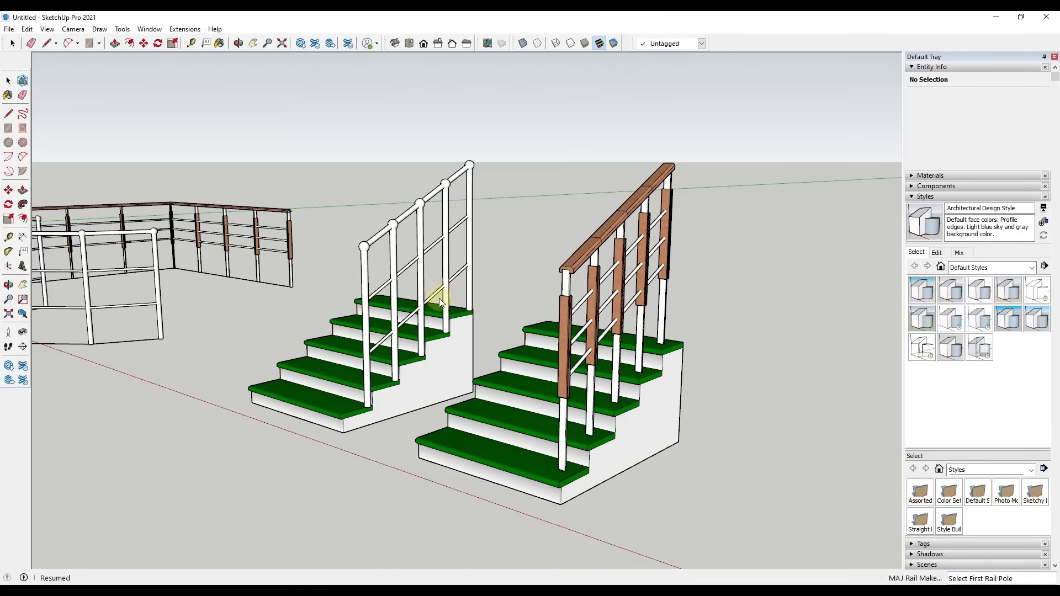
Start a type C MajRail rail for the curved staircase with height 50, run offset 0 and perpendicular offset -4
{"action": "scroll", "coordinate": [423, 320], "scroll_direction": "down", "scroll_amount": 6}
{"action": "middle_click_drag", "start_coordinate": [485, 320], "coordinate": [681, 362]}
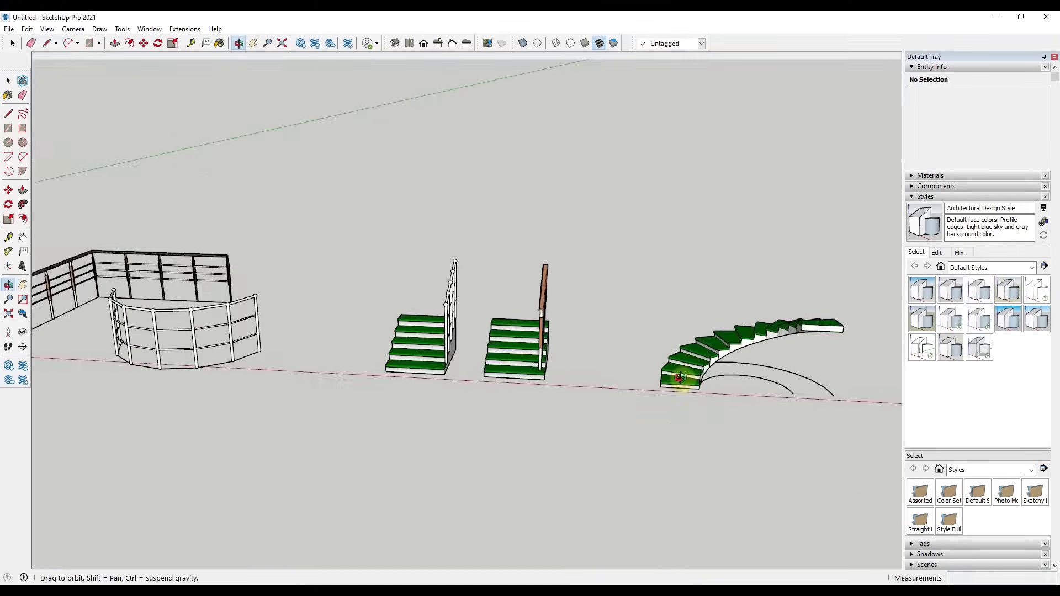
{"action": "scroll", "coordinate": [690, 359], "scroll_direction": "up", "scroll_amount": 3}
{"action": "scroll", "coordinate": [850, 326], "scroll_direction": "up", "scroll_amount": 5}
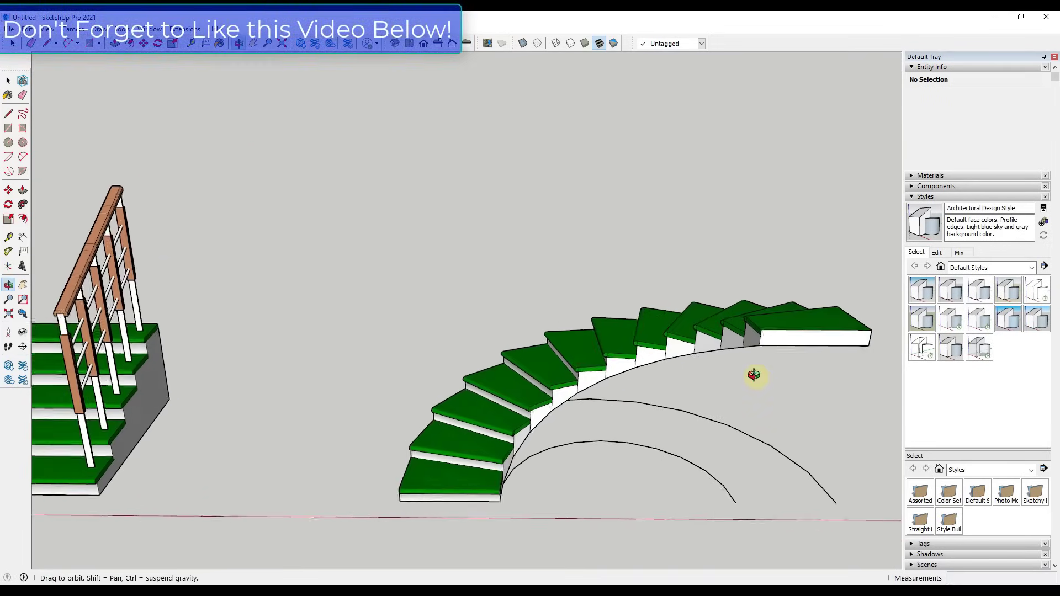
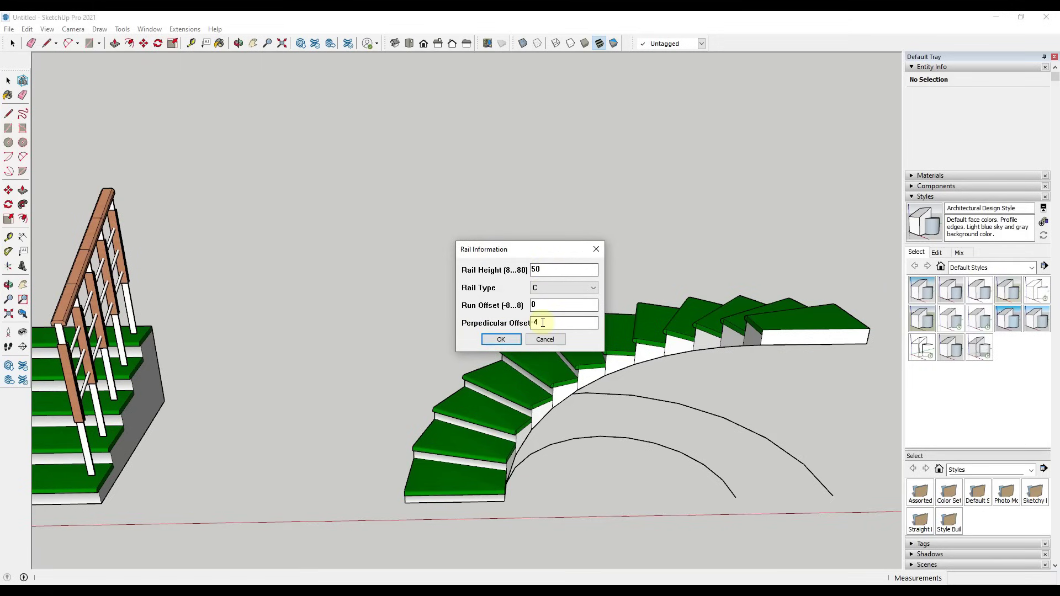
{"action": "left_click", "coordinate": [500, 339]}
{"action": "left_click", "coordinate": [584, 339]}
{"action": "scroll", "coordinate": [456, 491], "scroll_direction": "up", "scroll_amount": 3}
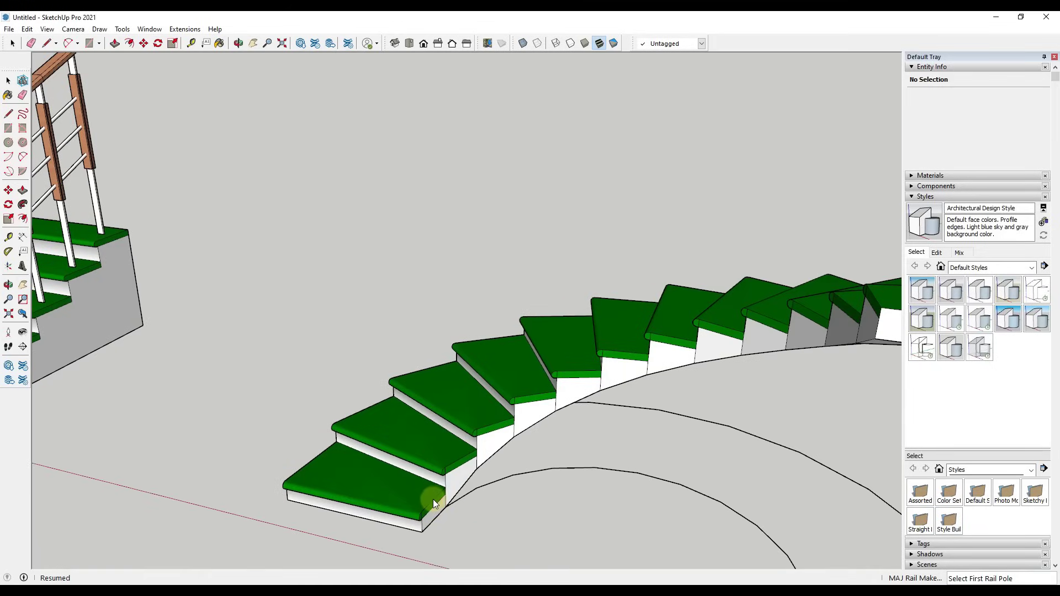
Place a pole at the inner edge of each tread of the curved staircase and draw the rail
{"action": "left_click", "coordinate": [432, 499]}
{"action": "left_click", "coordinate": [462, 456]}
{"action": "left_click", "coordinate": [496, 420]}
{"action": "left_click", "coordinate": [537, 393]}
{"action": "left_click", "coordinate": [572, 376]}
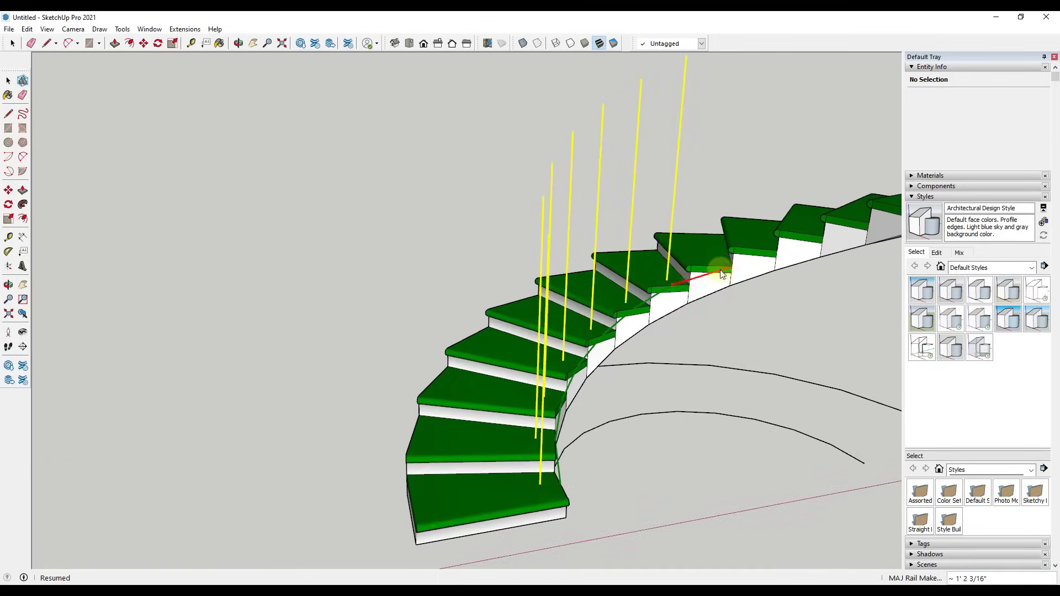
{"action": "left_click", "coordinate": [743, 273]}
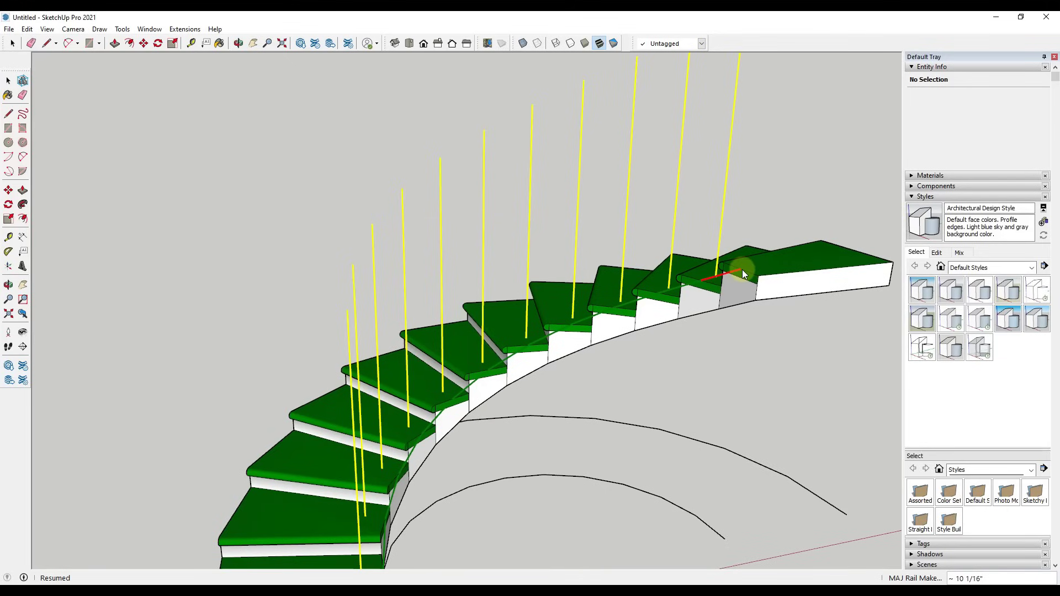
{"action": "left_click", "coordinate": [741, 270]}
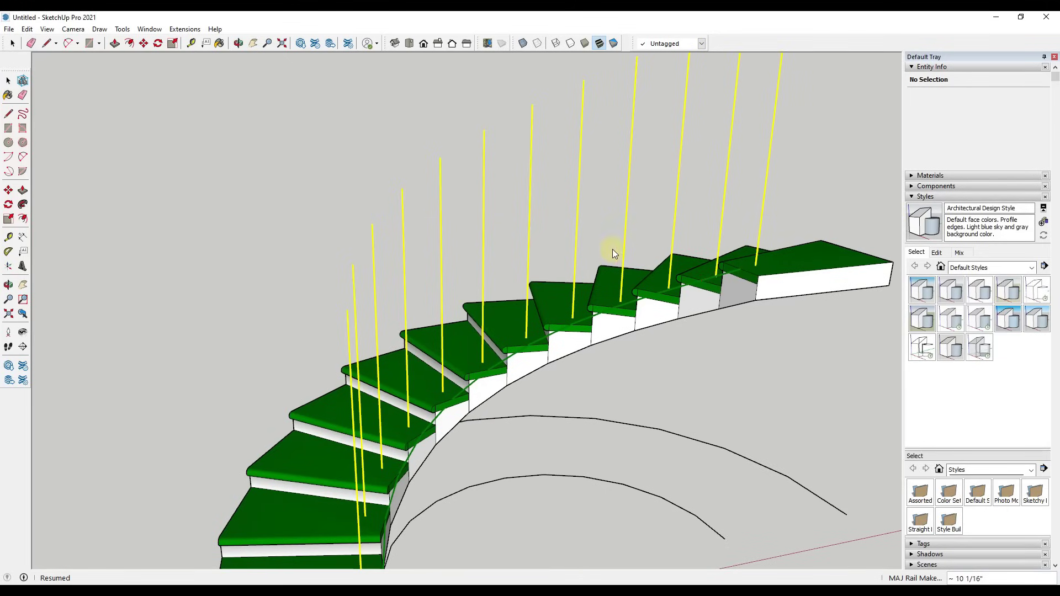
{"action": "key", "text": "Return"}
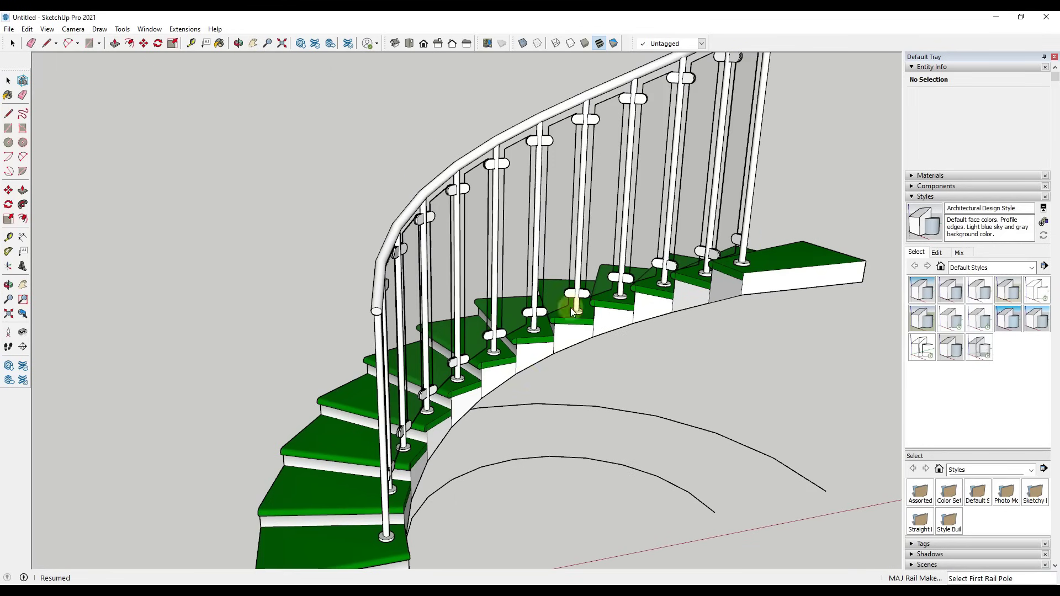
Examine the curved staircase's inner rail from several sides
{"action": "scroll", "coordinate": [730, 336], "scroll_direction": "down", "scroll_amount": 5}
{"action": "middle_click_drag", "start_coordinate": [730, 336], "coordinate": [415, 314]}
{"action": "scroll", "coordinate": [416, 313], "scroll_direction": "up", "scroll_amount": 3}
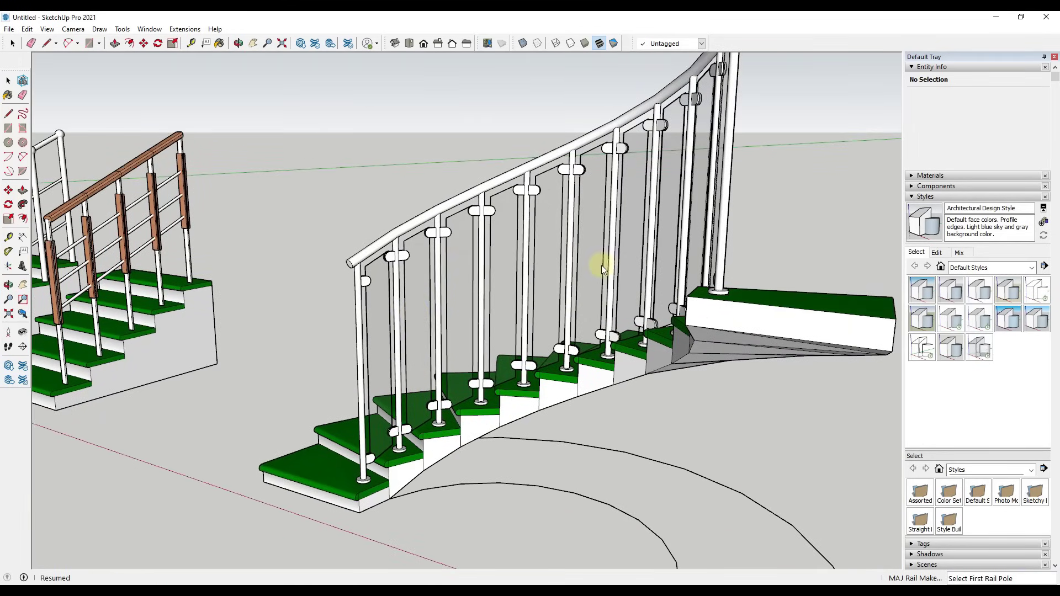
{"action": "middle_click_drag", "start_coordinate": [601, 264], "coordinate": [706, 331]}
{"action": "scroll", "coordinate": [614, 329], "scroll_direction": "down", "scroll_amount": 5}
{"action": "mouse_move", "coordinate": [613, 329]}
{"action": "middle_mouse_down"}
{"action": "mouse_move", "coordinate": [610, 314]}
{"action": "mouse_move", "coordinate": [737, 353]}
{"action": "middle_mouse_up"}
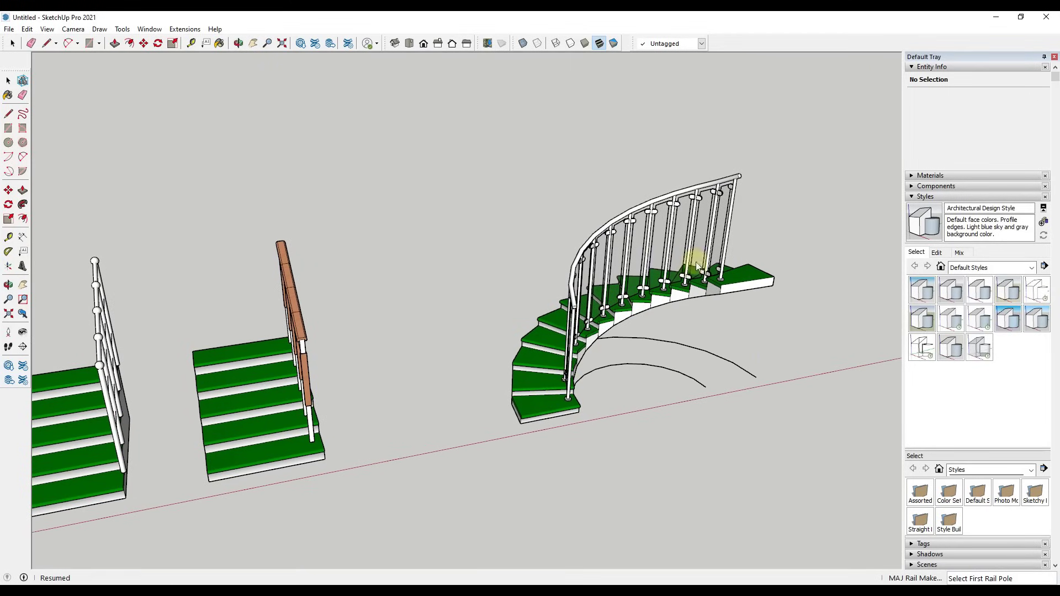
{"action": "scroll", "coordinate": [802, 281], "scroll_direction": "down", "scroll_amount": 2}
{"action": "middle_click_drag", "start_coordinate": [799, 277], "coordinate": [360, 422]}
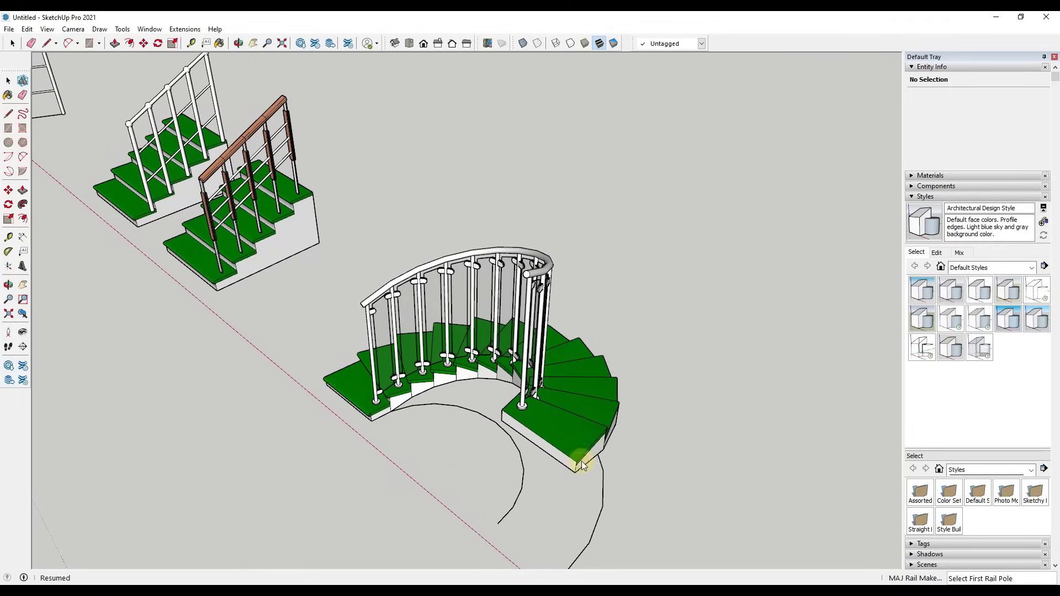
Draw a flat rectangular landing face with lines, starting at the outer corner of the curved staircase's top step and ending at its inner corner
{"action": "key", "text": "l"}
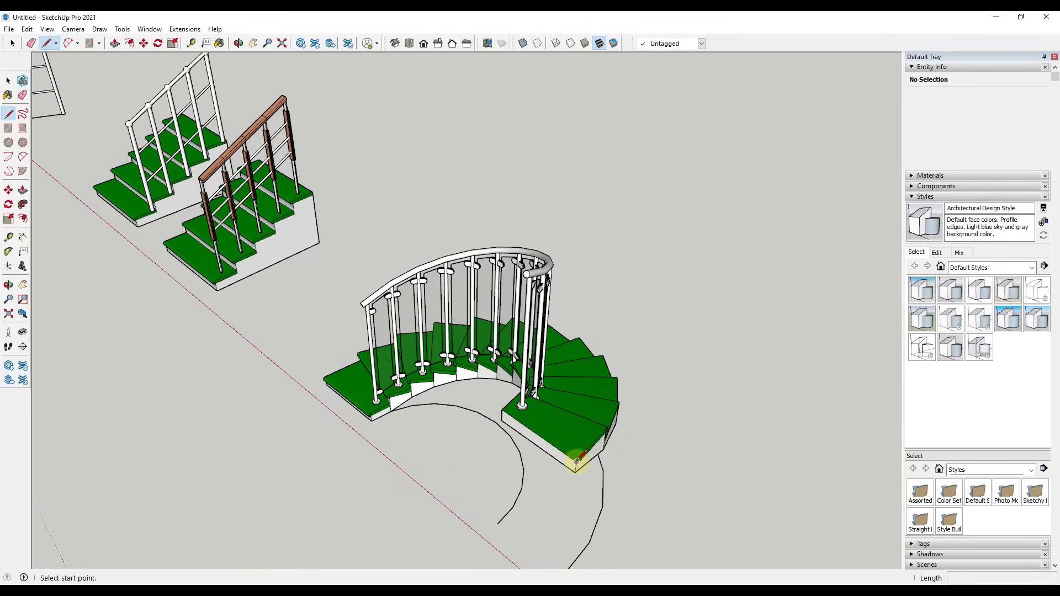
{"action": "left_click", "coordinate": [576, 469]}
{"action": "scroll", "coordinate": [577, 469], "scroll_direction": "down", "scroll_amount": 4}
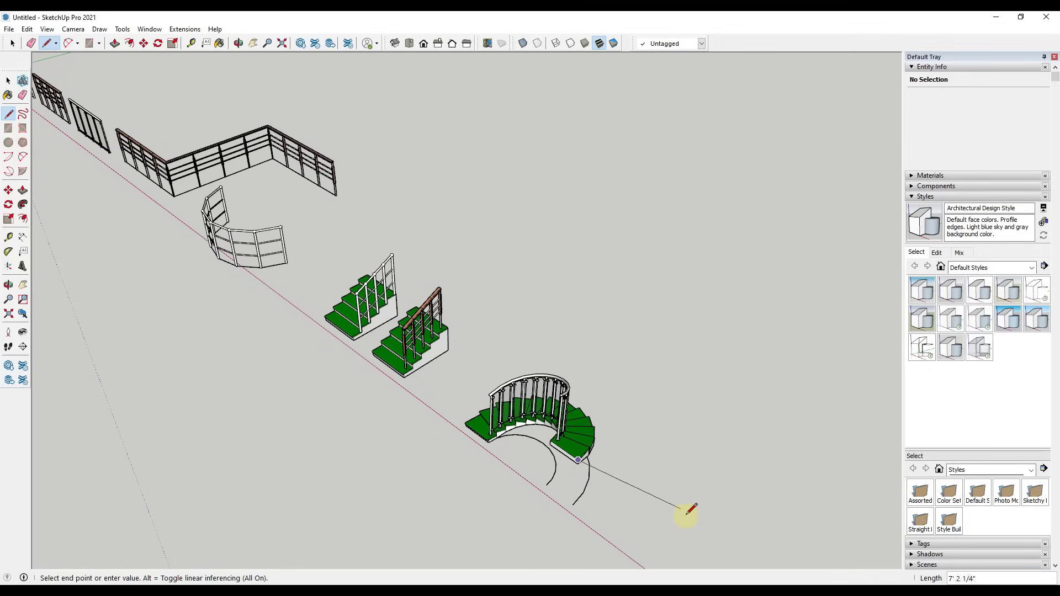
{"action": "left_click", "coordinate": [696, 543]}
{"action": "middle_click_drag", "start_coordinate": [696, 543], "coordinate": [664, 485], "text": "shift"}
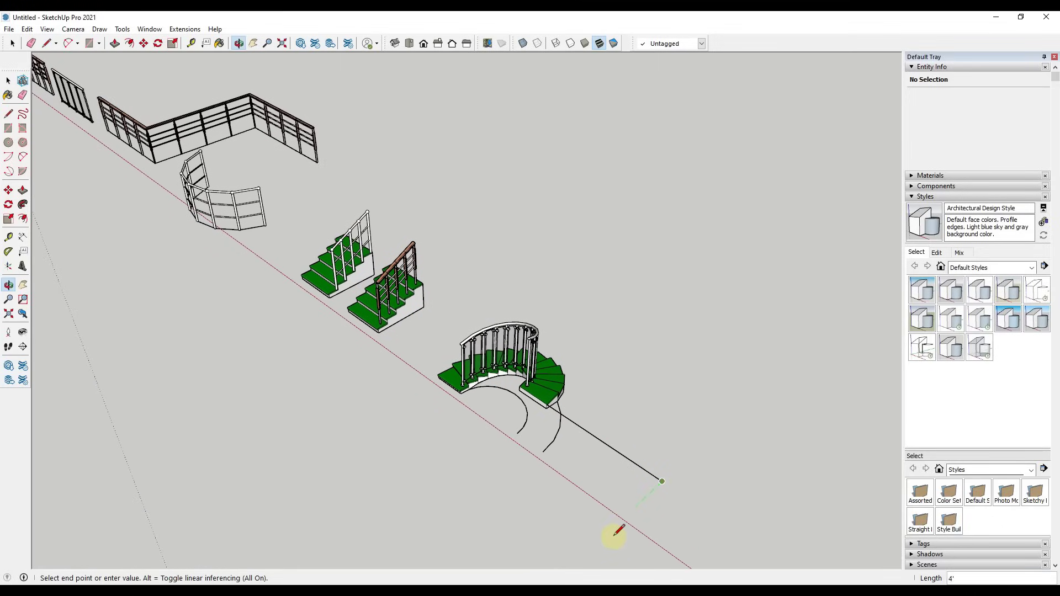
{"action": "left_click", "coordinate": [597, 541]}
{"action": "left_click", "coordinate": [454, 433]}
{"action": "left_click", "coordinate": [520, 386]}
{"action": "middle_click_drag", "start_coordinate": [520, 387], "coordinate": [649, 359]}
{"action": "scroll", "coordinate": [650, 359], "scroll_direction": "up", "scroll_amount": 3}
{"action": "key", "text": "space"}
{"action": "scroll", "coordinate": [580, 331], "scroll_direction": "up", "scroll_amount": 5}
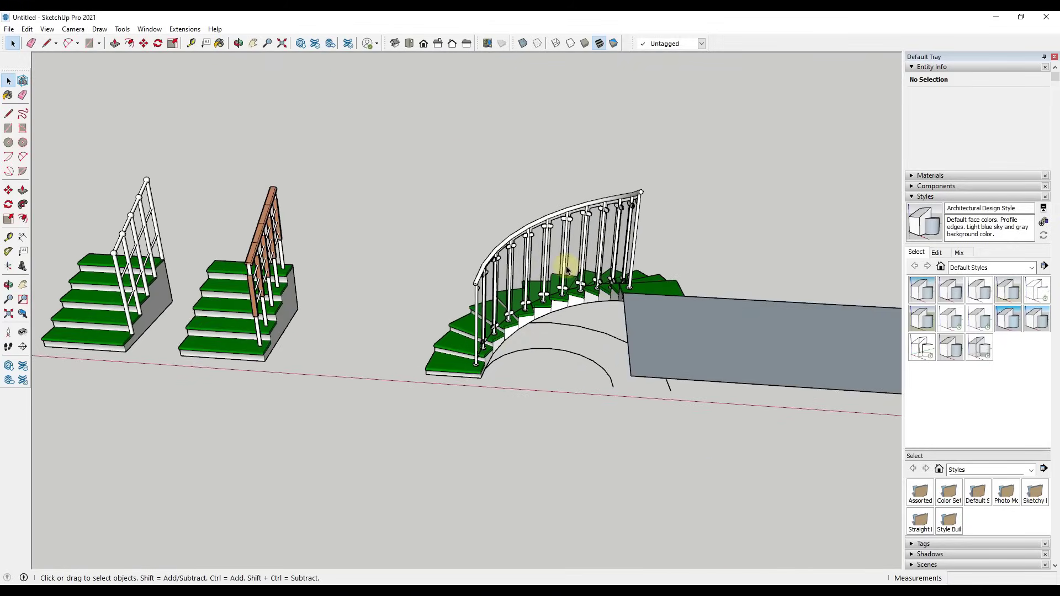
Start a type C MajRail rail for the curved staircase's outer side with the perpendicular offset set to 4
{"action": "left_click", "coordinate": [185, 30]}
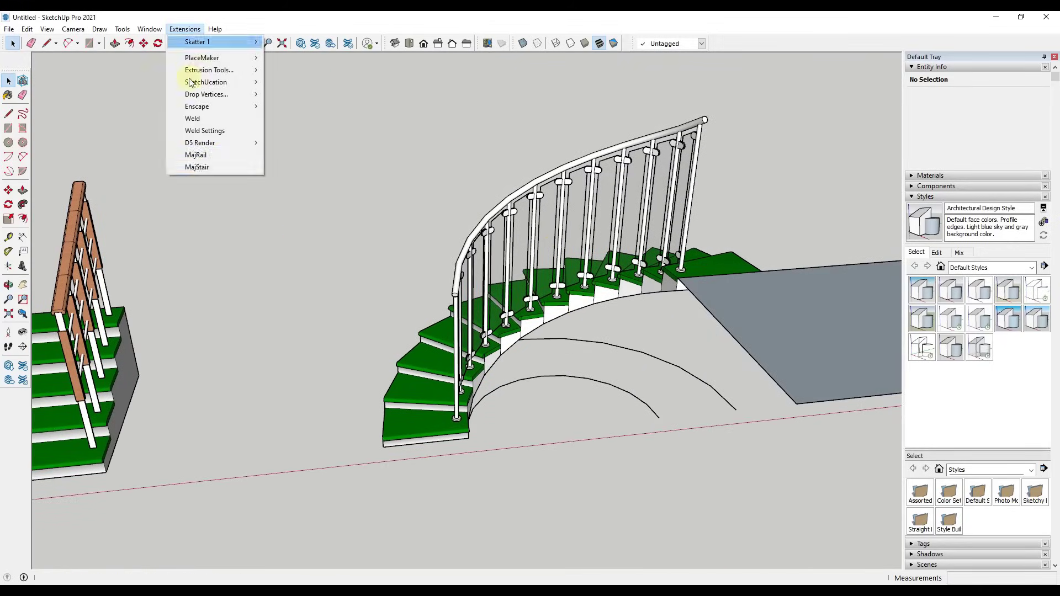
{"action": "left_click", "coordinate": [208, 157]}
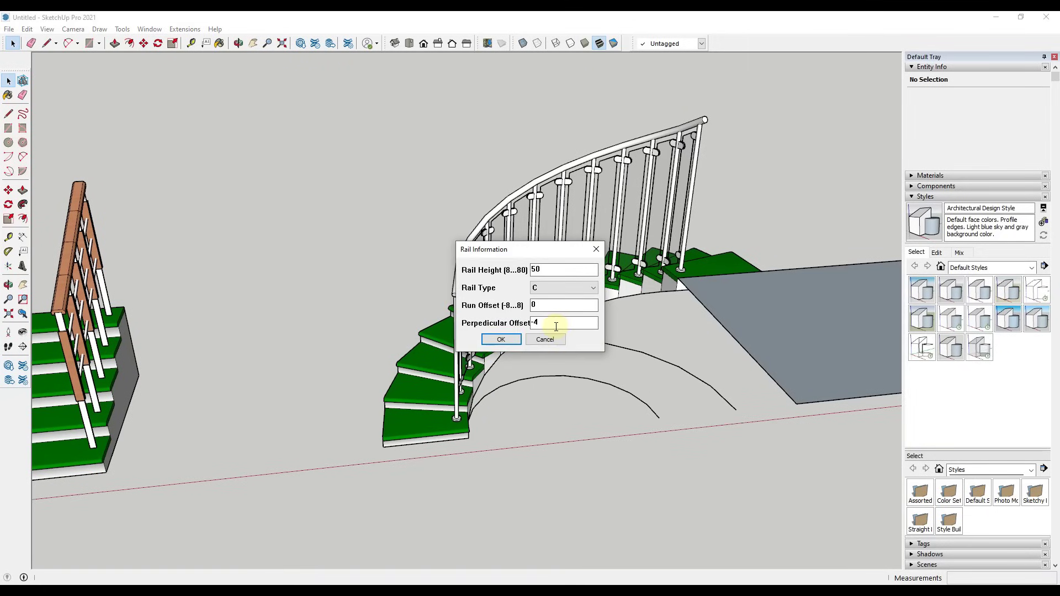
{"action": "type", "text": "4"}
{"action": "left_click", "coordinate": [498, 340]}
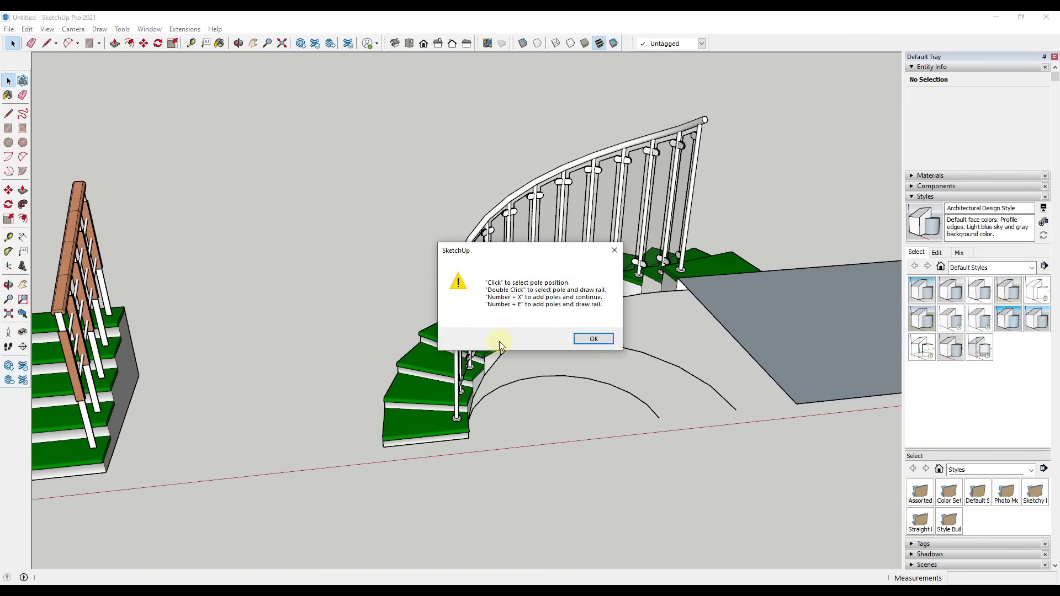
{"action": "left_click", "coordinate": [590, 343]}
{"action": "middle_click_drag", "start_coordinate": [540, 343], "coordinate": [650, 333]}
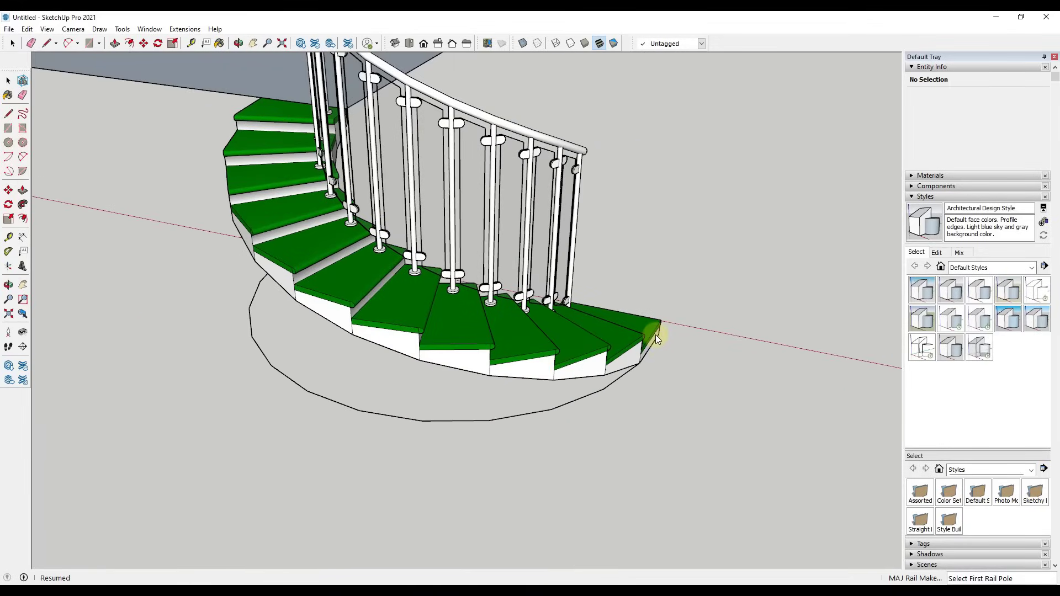
Place a rail pole at the outer edge of each curved tread, working upward from the bottom step
{"action": "left_click", "coordinate": [650, 336]}
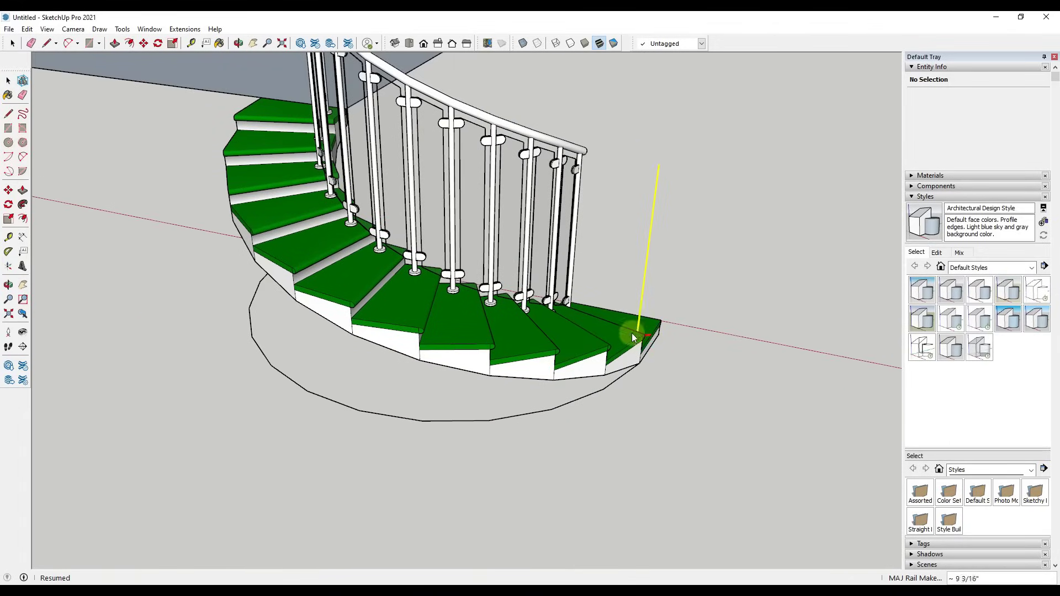
{"action": "left_click", "coordinate": [620, 350]}
{"action": "left_click", "coordinate": [579, 356]}
{"action": "left_click", "coordinate": [527, 352]}
{"action": "left_click", "coordinate": [459, 342]}
{"action": "left_click", "coordinate": [386, 325]}
{"action": "left_click", "coordinate": [327, 296]}
{"action": "middle_click_drag", "start_coordinate": [327, 296], "coordinate": [334, 300]}
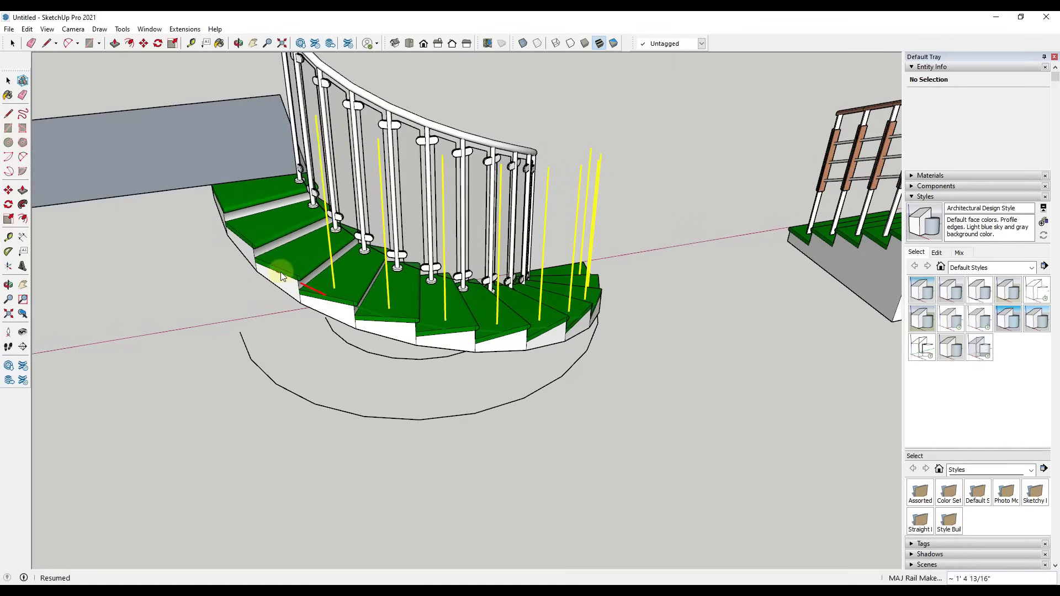
{"action": "left_click", "coordinate": [308, 247]}
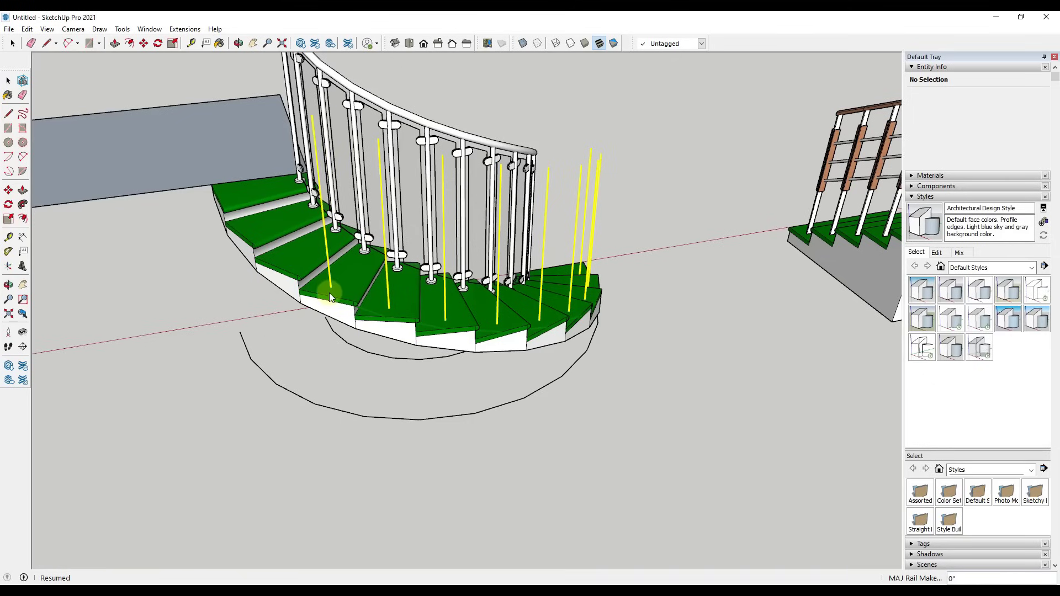
{"action": "left_click", "coordinate": [275, 266]}
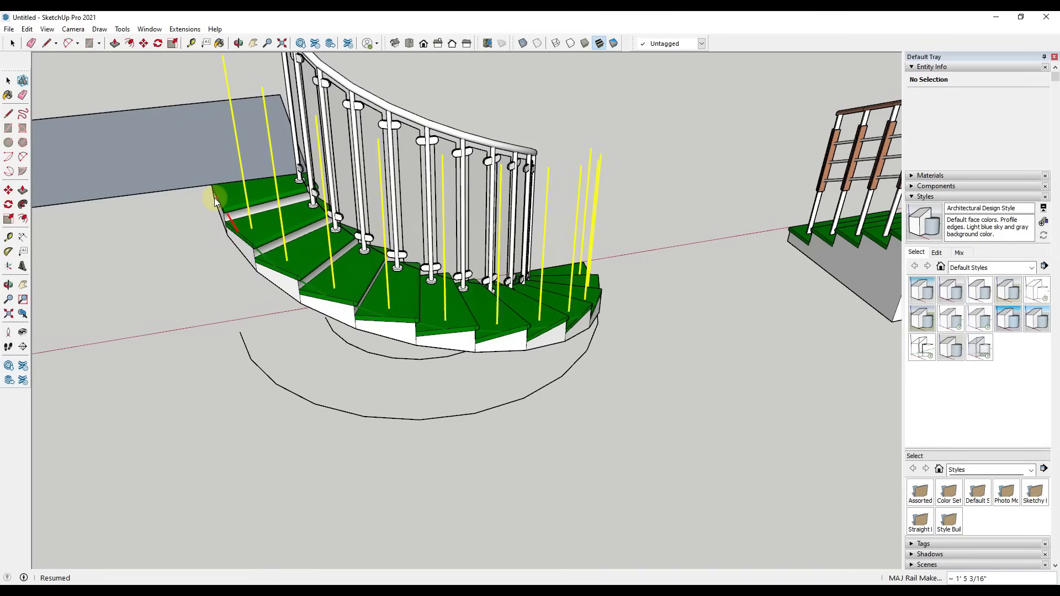
Add a pole at the top step's outer corner, continue the poles along the landing's adjoining edge and draw the rail
{"action": "middle_click_drag", "start_coordinate": [214, 198], "coordinate": [282, 228]}
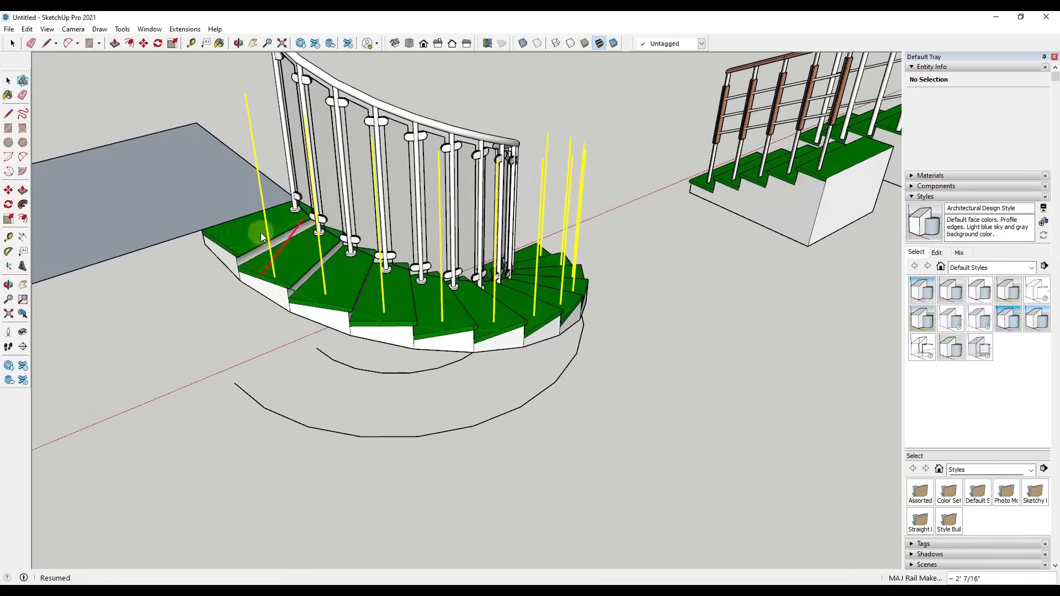
{"action": "left_click", "coordinate": [200, 229]}
{"action": "scroll", "coordinate": [217, 221], "scroll_direction": "down", "scroll_amount": 3}
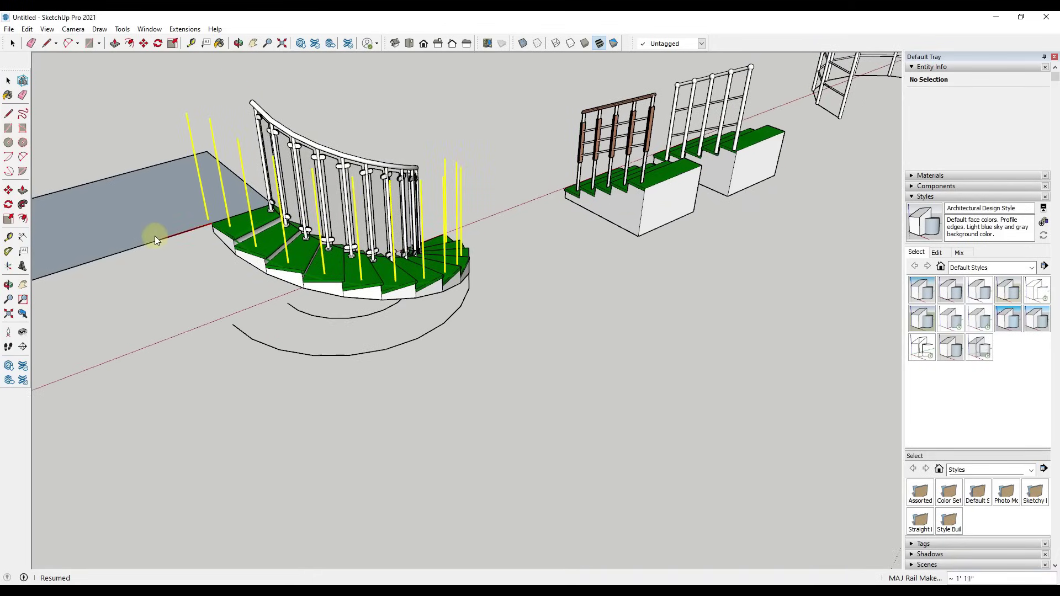
{"action": "scroll", "coordinate": [149, 240], "scroll_direction": "down", "scroll_amount": 2}
{"action": "middle_click_drag", "start_coordinate": [208, 238], "coordinate": [276, 239], "text": "shift"}
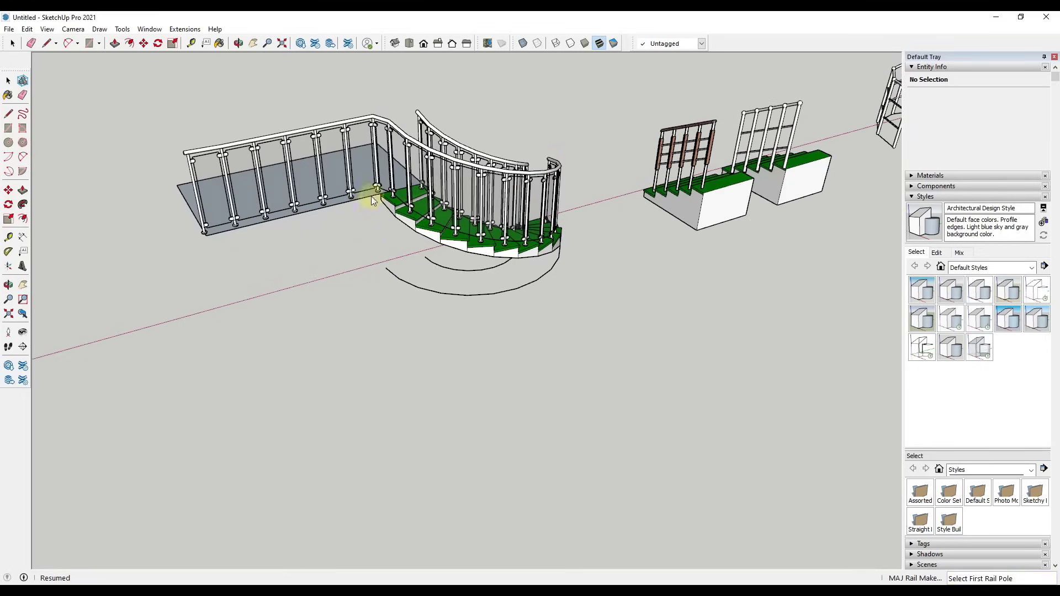
{"action": "middle_click_drag", "start_coordinate": [399, 221], "coordinate": [620, 332]}
{"action": "middle_click_drag", "start_coordinate": [466, 319], "coordinate": [502, 312]}
{"action": "scroll", "coordinate": [502, 312], "scroll_direction": "down", "scroll_amount": 3}
{"action": "scroll", "coordinate": [502, 304], "scroll_direction": "up", "scroll_amount": 4}
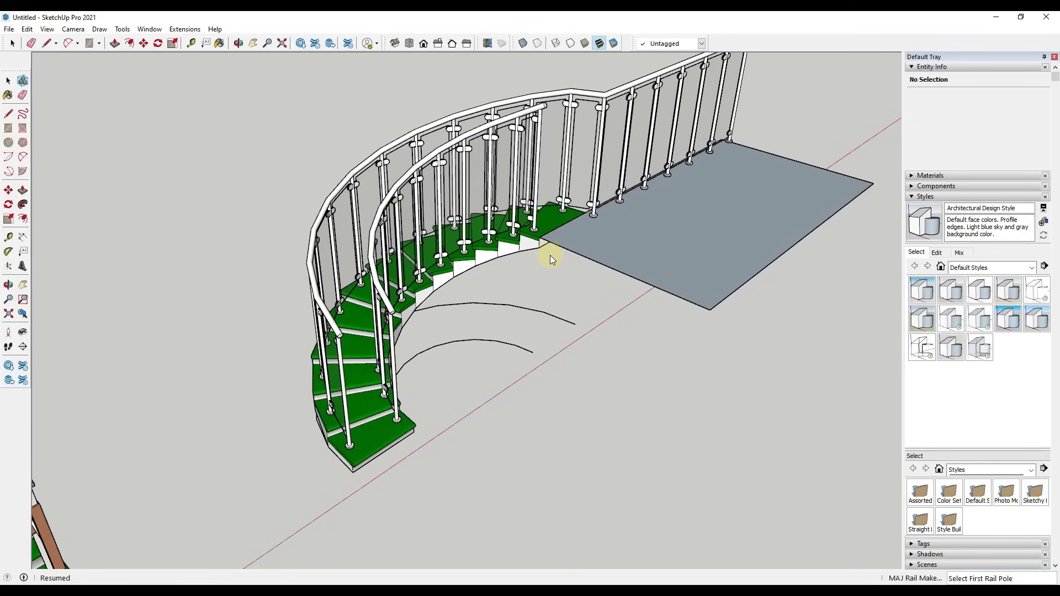